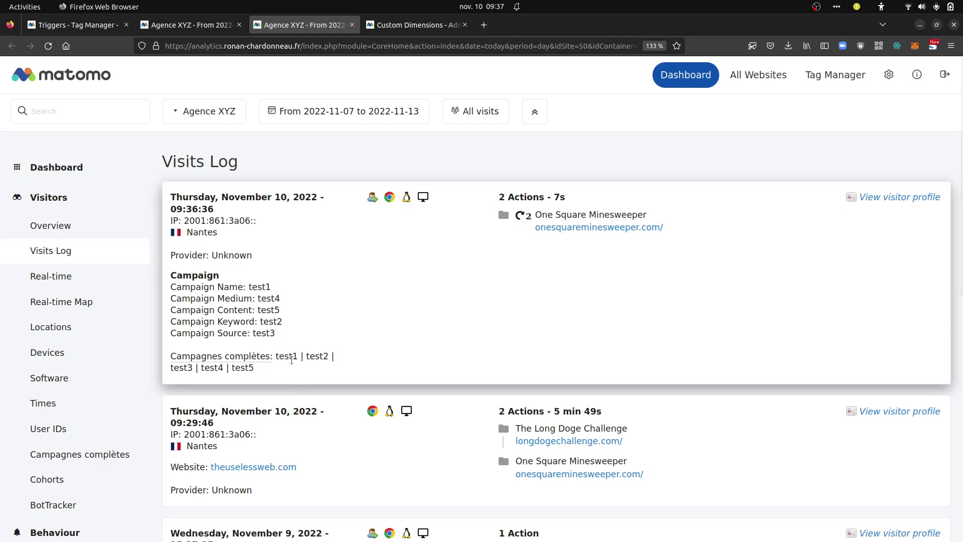
# Look through the Visits Log entries and return to the most recent visit's campaign details.
pyautogui.scroll(-1, 64, 405)
pyautogui.scroll(-5, 64, 405)
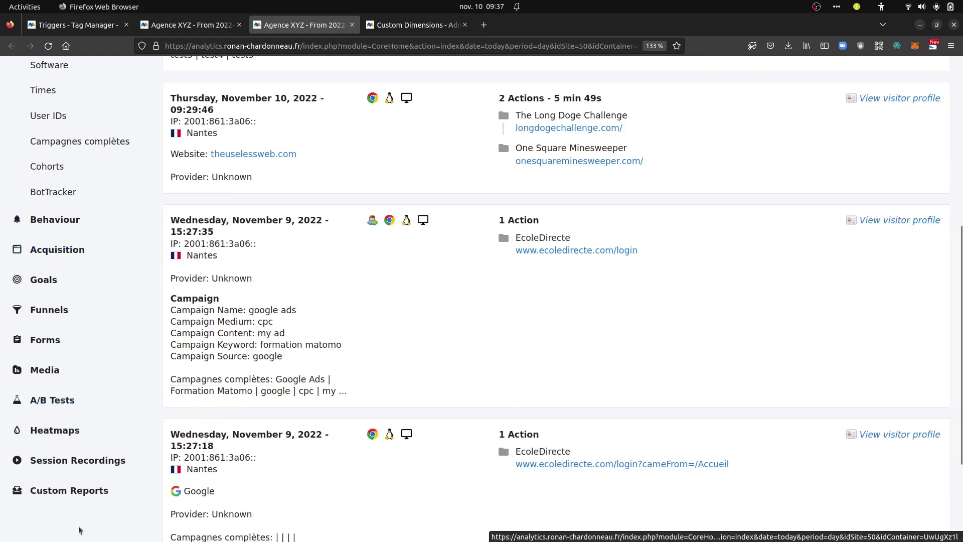
pyautogui.scroll(5, 83, 487)
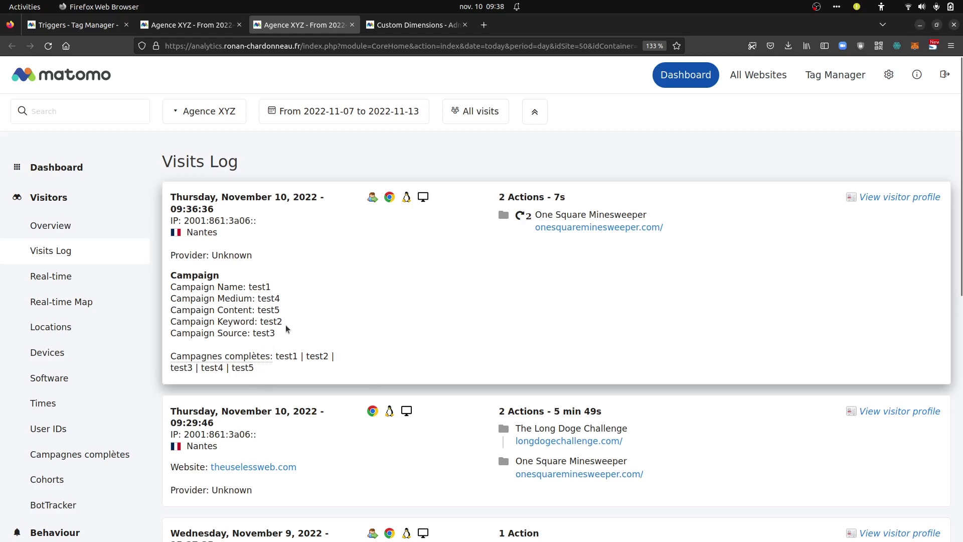
# Open the Custom Dimensions management page for the Agence XYZ measurable in the administration settings.
pyautogui.click(879, 80)
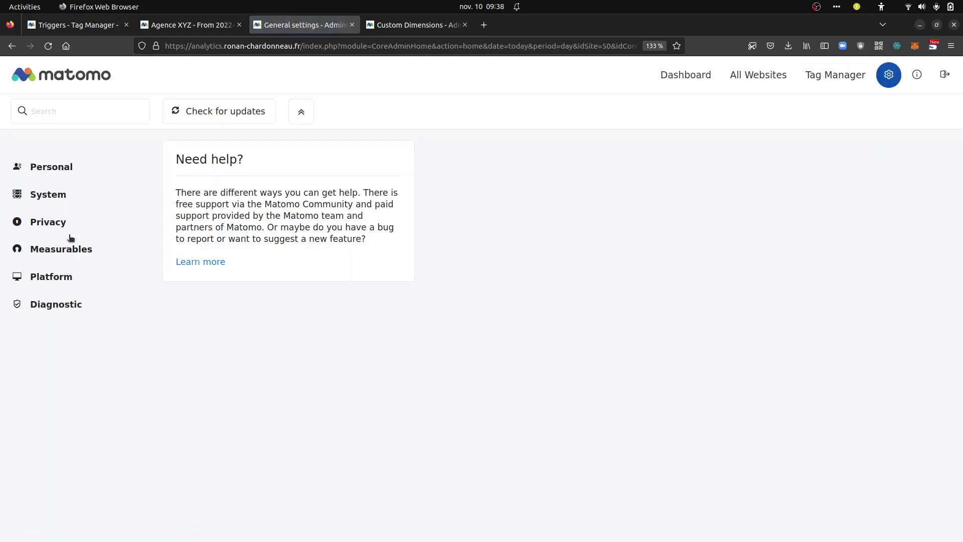
pyautogui.click(74, 200)
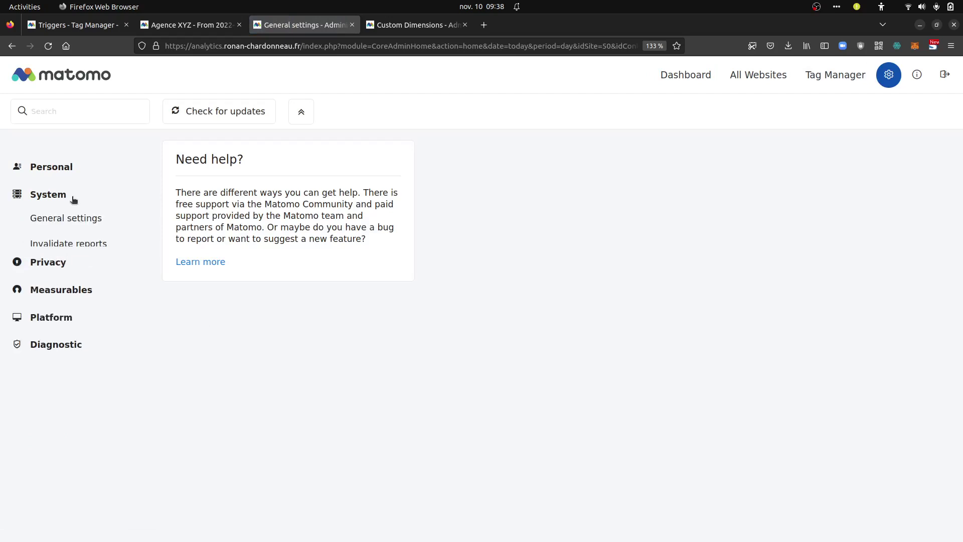
pyautogui.scroll(-3, 69, 491)
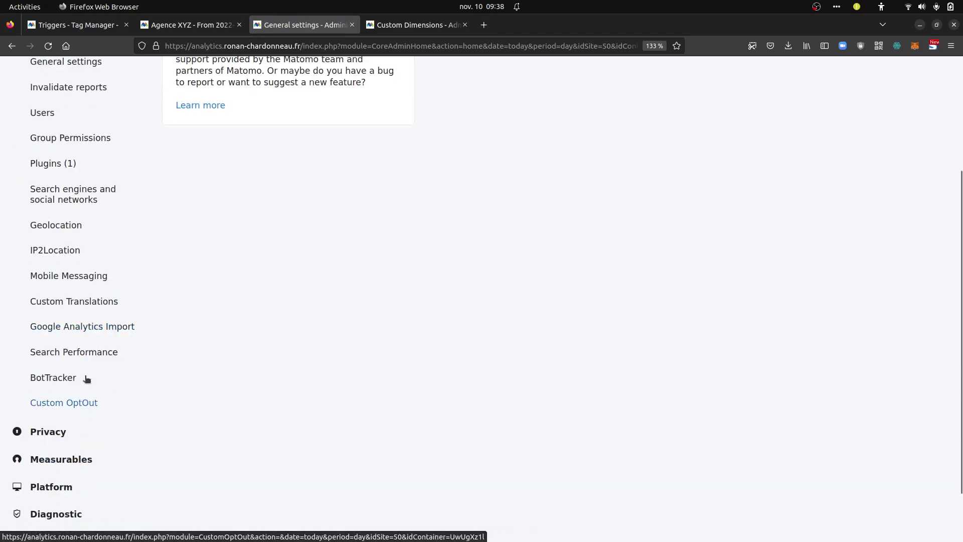
pyautogui.click(50, 460)
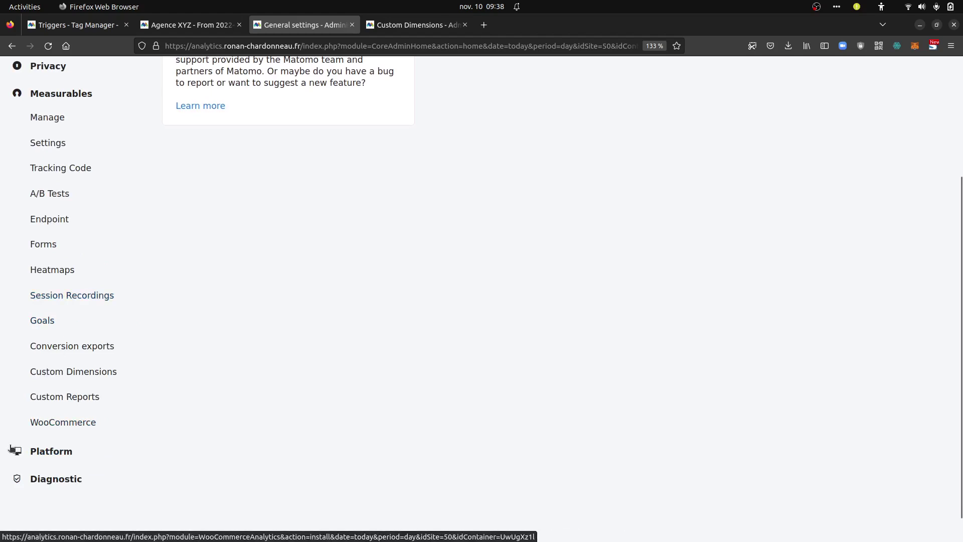
pyautogui.click(74, 377)
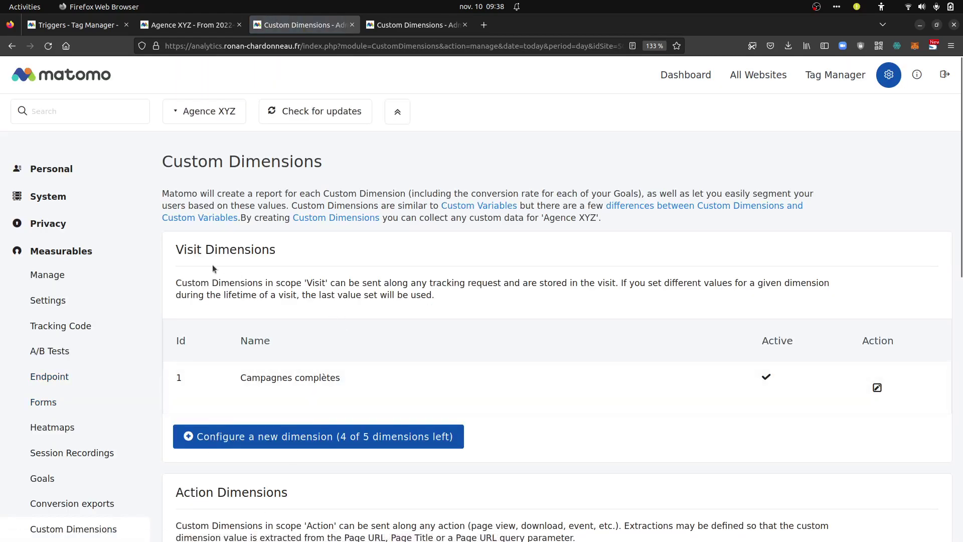
# Check the scope and the ID of the "Campagnes complètes" custom dimension.
pyautogui.moveTo(198, 249); pyautogui.dragTo(176, 249)
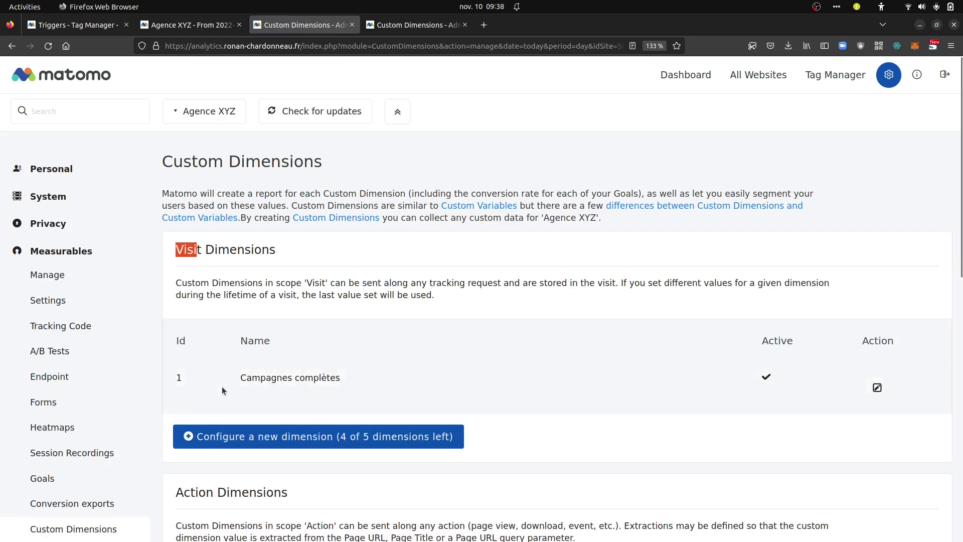
pyautogui.click(179, 377)
pyautogui.doubleClick(179, 377)
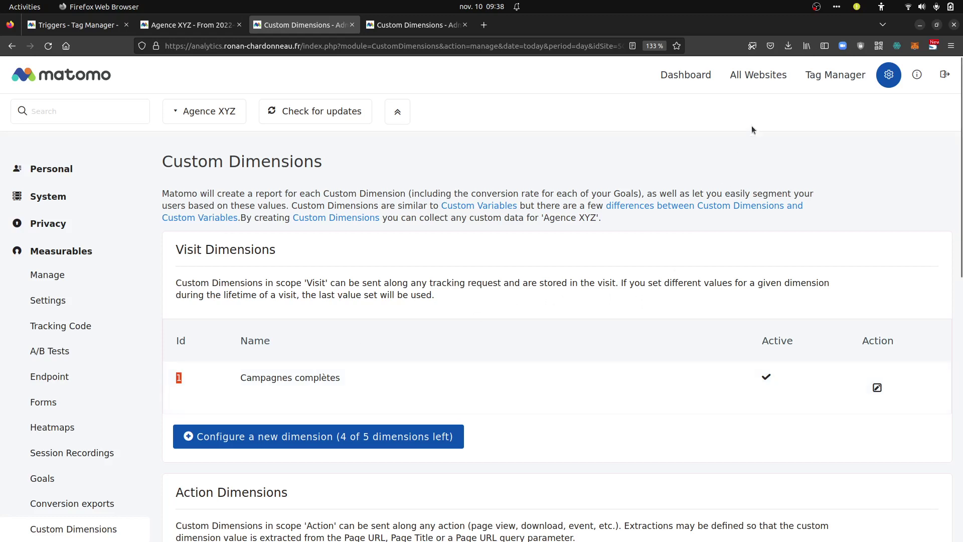
# Review the Campaign URL Builder values, and look over the list of variables in the Tag Manager's default container.
pyautogui.click(200, 25)
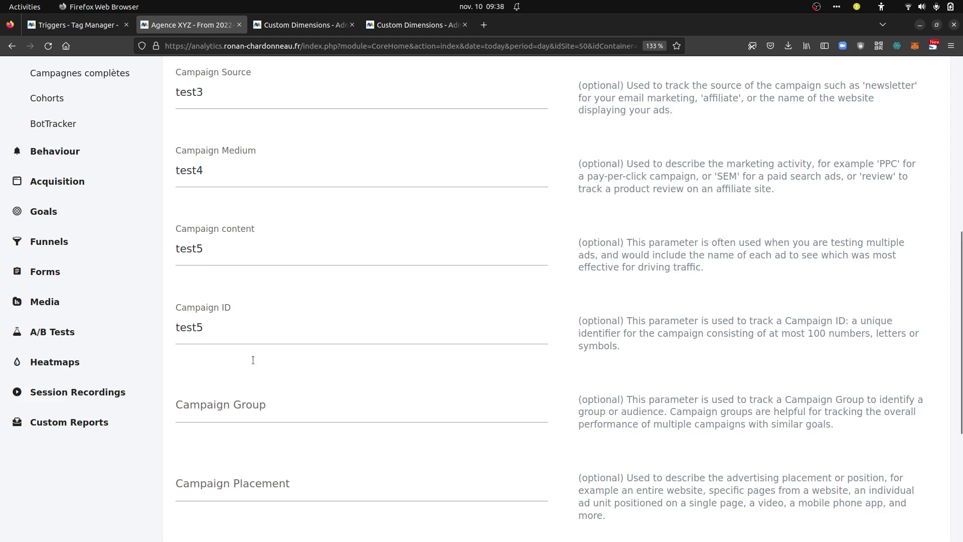
pyautogui.scroll(6, 260, 401)
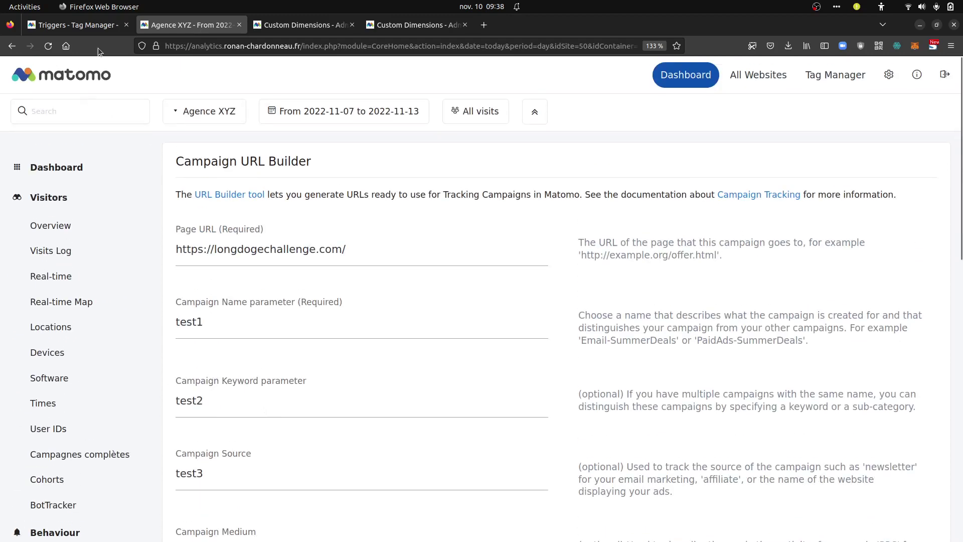
pyautogui.click(95, 25)
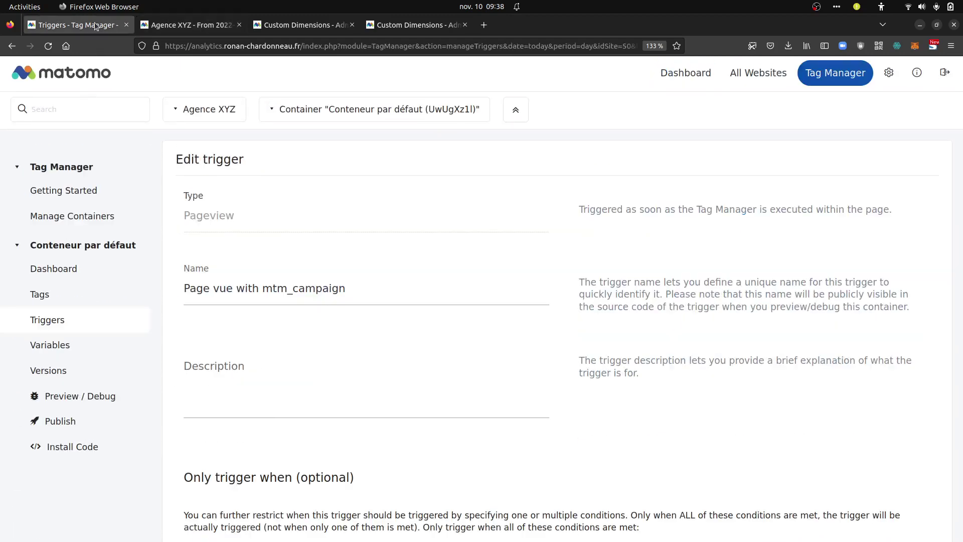
pyautogui.click(60, 346)
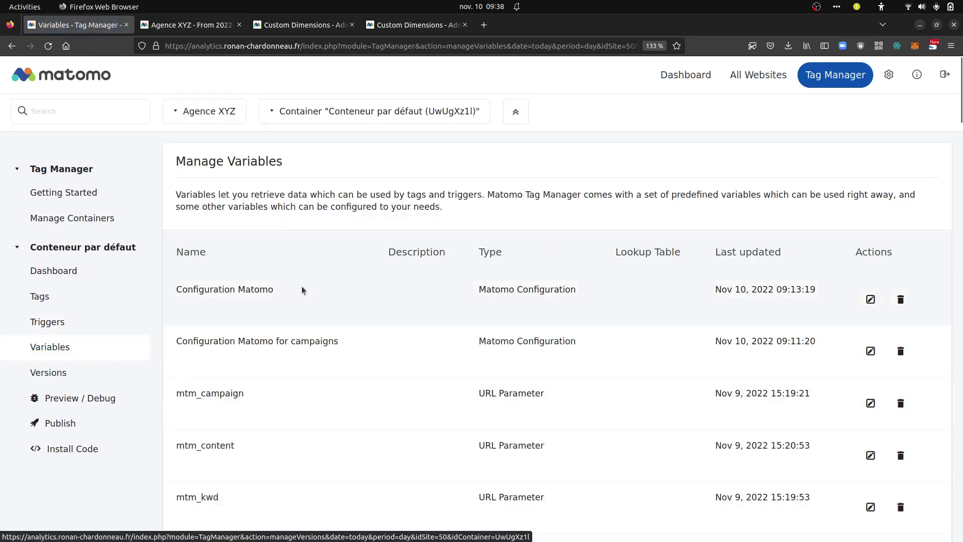
pyautogui.scroll(-2, 238, 401)
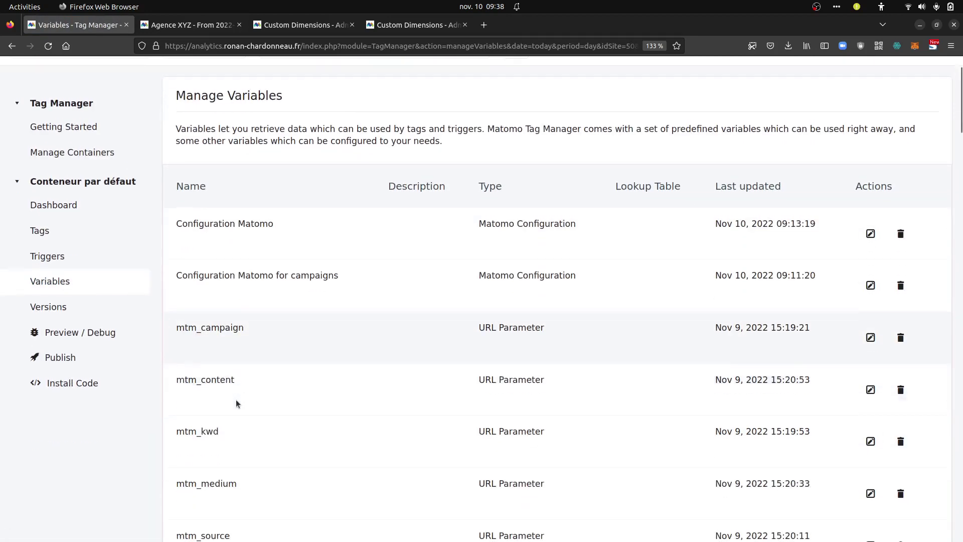
pyautogui.scroll(-3, 237, 404)
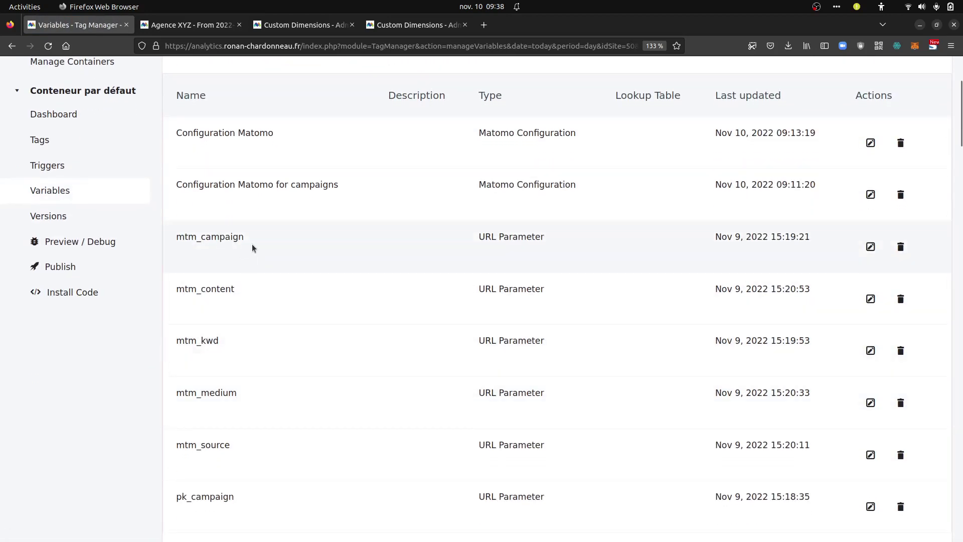
# Inspect the mtm_campaign variable's URL parameter name, leave it without saving, and look over the other campaign variables.
pyautogui.click(882, 248)
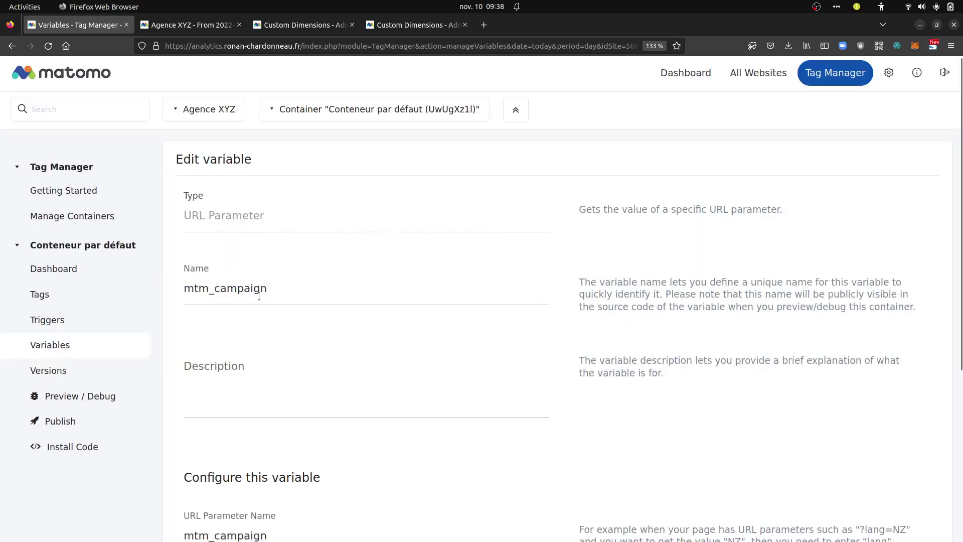
pyautogui.scroll(-5, 259, 295)
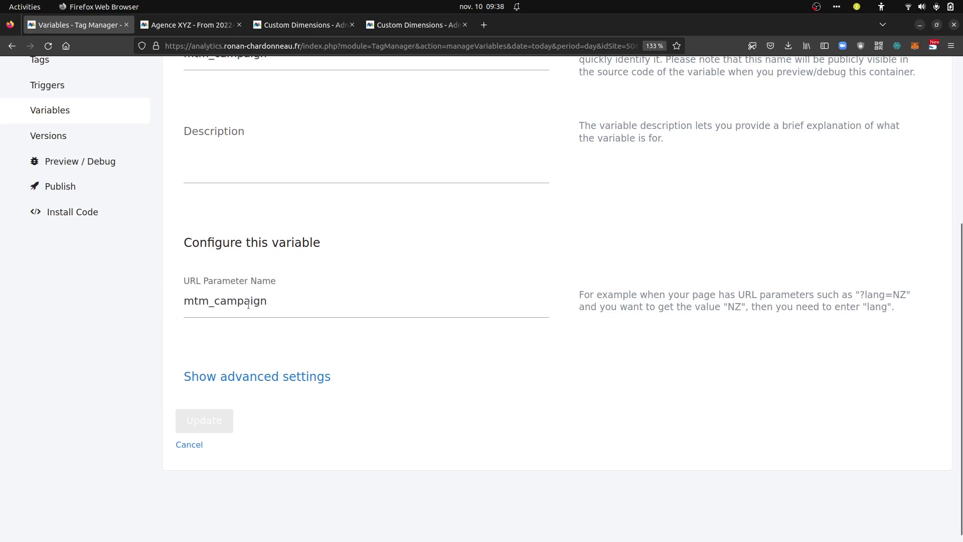
pyautogui.click(189, 445)
pyautogui.scroll(-5, 255, 162)
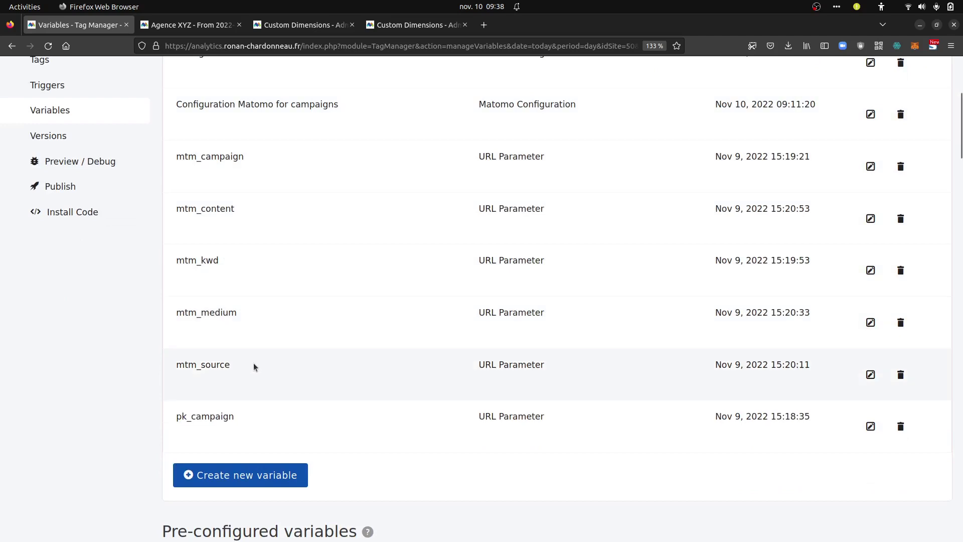
# Open the "Configuration Matomo for campaigns" variable and find its Custom Dimensions settings.
pyautogui.scroll(5, 254, 363)
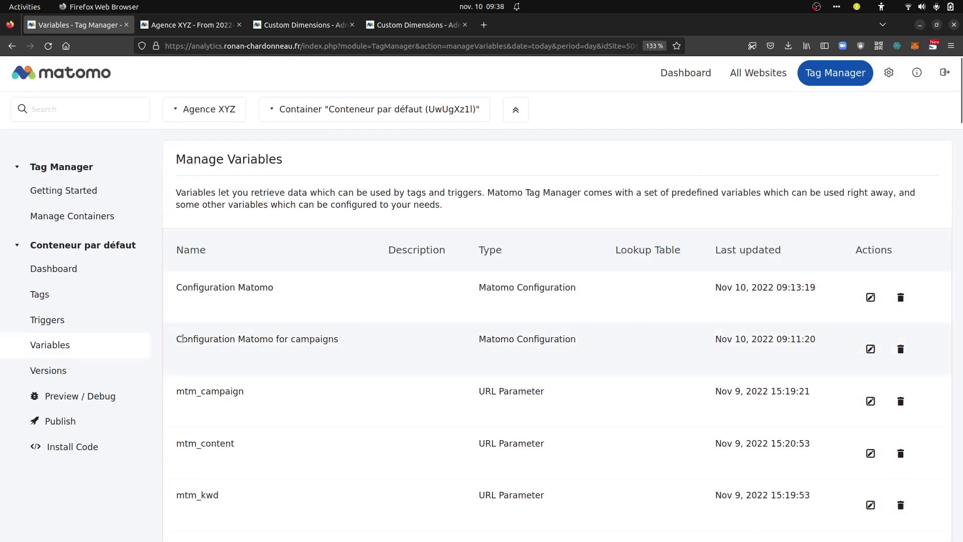
pyautogui.click(870, 348)
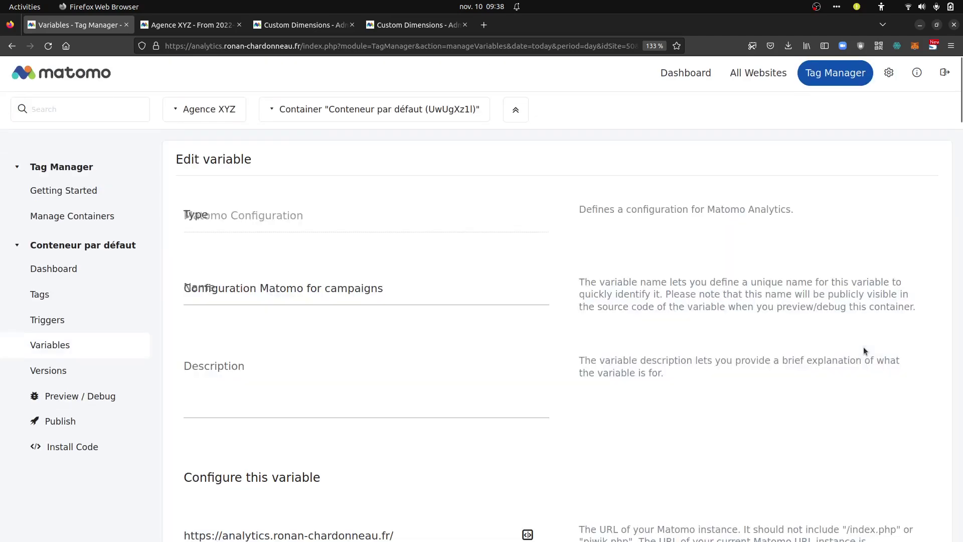
pyautogui.scroll(-15, 276, 283)
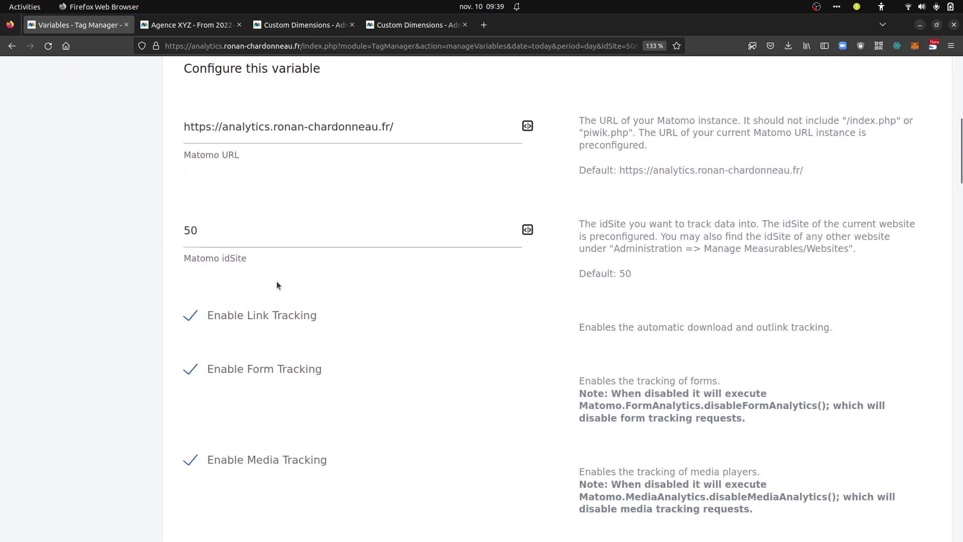
pyautogui.scroll(-18, 276, 281)
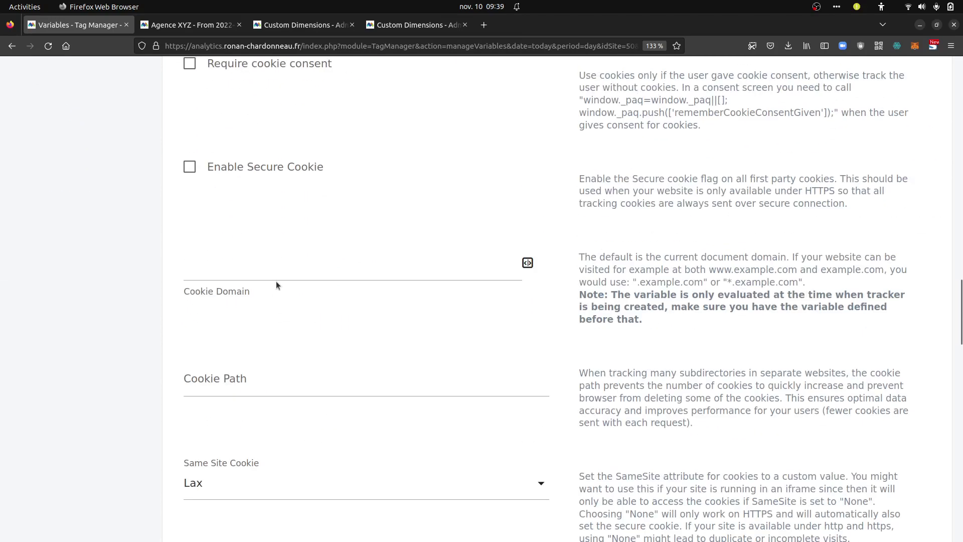
pyautogui.scroll(-15, 276, 282)
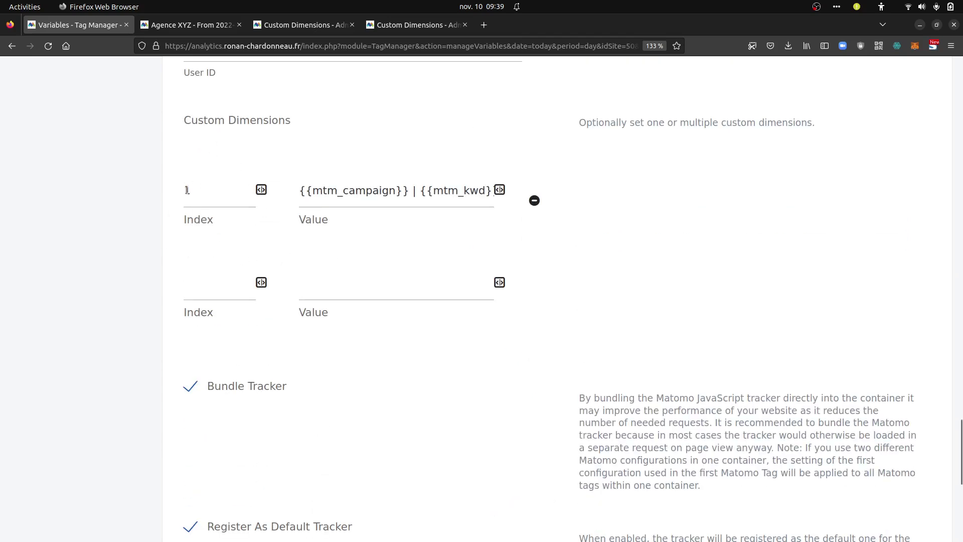
# Read the full value assigned to custom dimension index 1, including the variables at its end.
pyautogui.click(328, 190)
pyautogui.click(447, 190)
pyautogui.press('End')
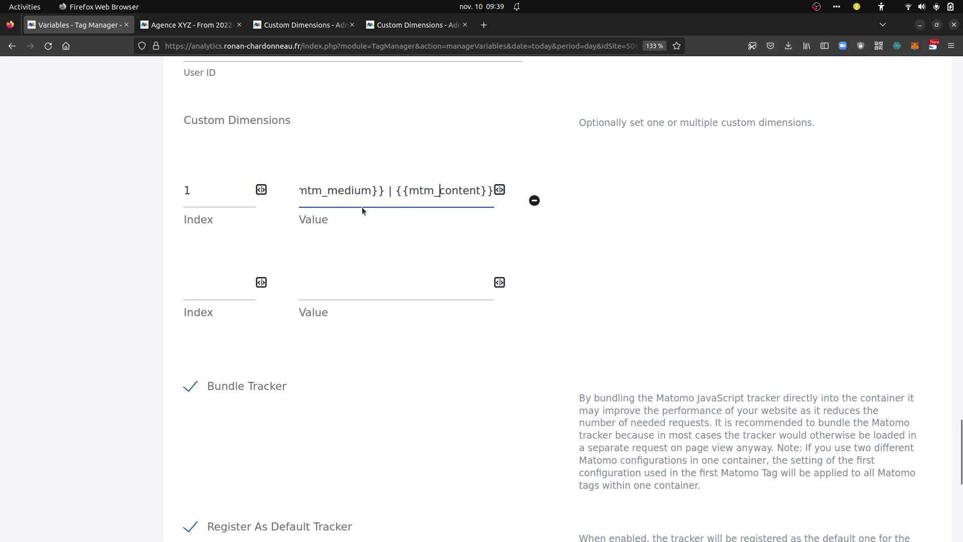
pyautogui.press('Left')
pyautogui.press('Left')
pyautogui.press('Left')
pyautogui.press('Left')
pyautogui.press('Left')
pyautogui.press('Left')
pyautogui.press('Left')
pyautogui.press('Left')
pyautogui.press('Left')
pyautogui.press('Left')
pyautogui.press('Left')
pyautogui.press('Left')
pyautogui.press('Left')
pyautogui.press('Left')
pyautogui.press('Left')
pyautogui.press('Left')
pyautogui.press('Left')
pyautogui.press('Left')
pyautogui.press('Left')
pyautogui.press('Left')
# Open the "Page vue with mtm_campaign" trigger and examine the conditions under which it fires.
pyautogui.scroll(6, 179, 275)
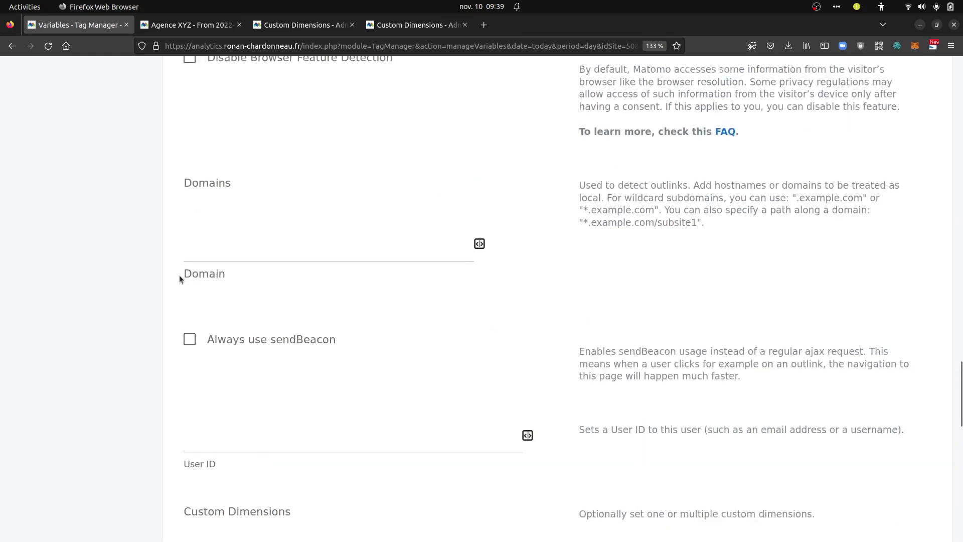
pyautogui.scroll(20, 179, 275)
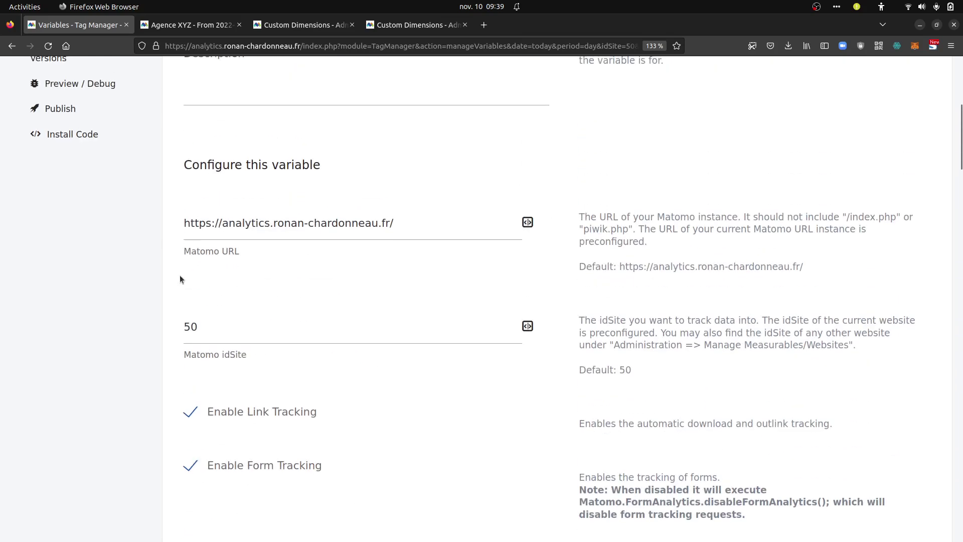
pyautogui.scroll(5, 179, 279)
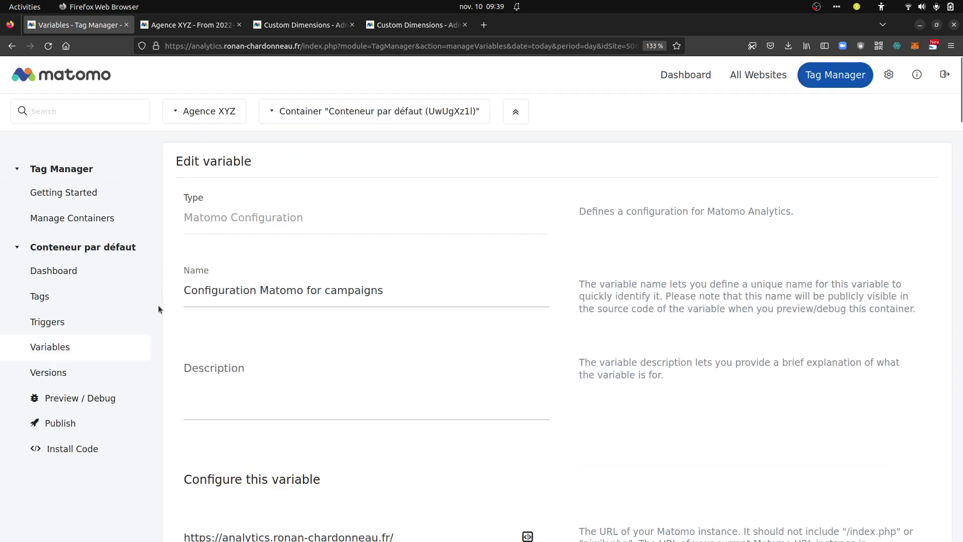
pyautogui.click(63, 321)
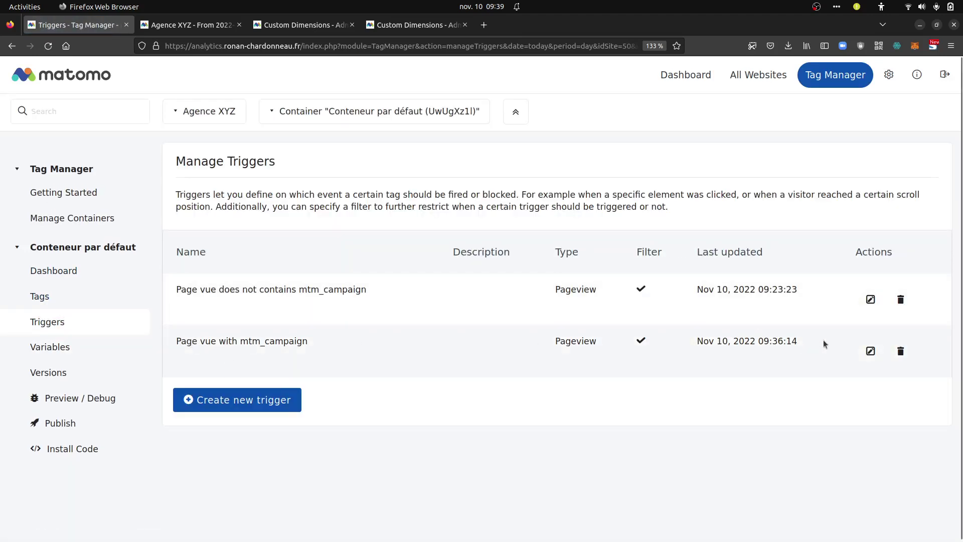
pyautogui.click(870, 350)
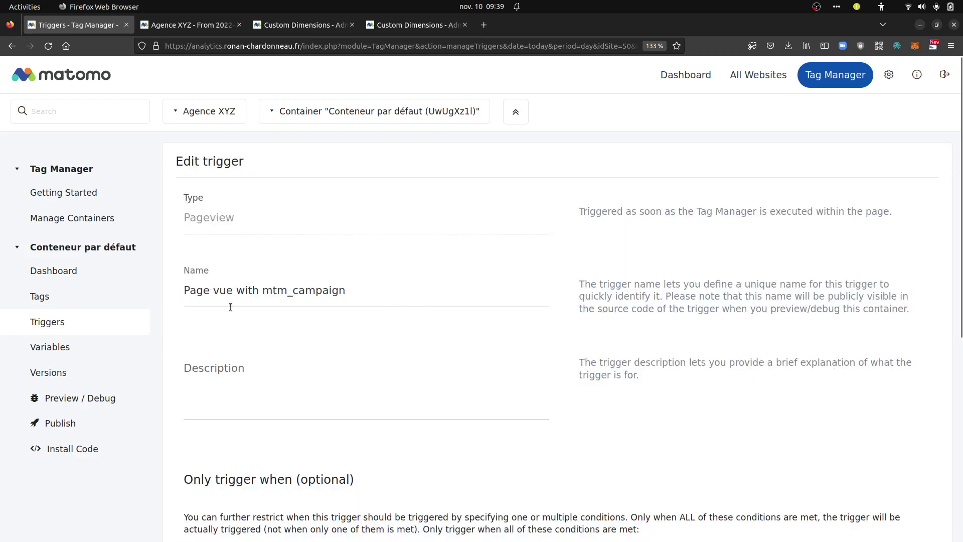
pyautogui.scroll(-5, 231, 305)
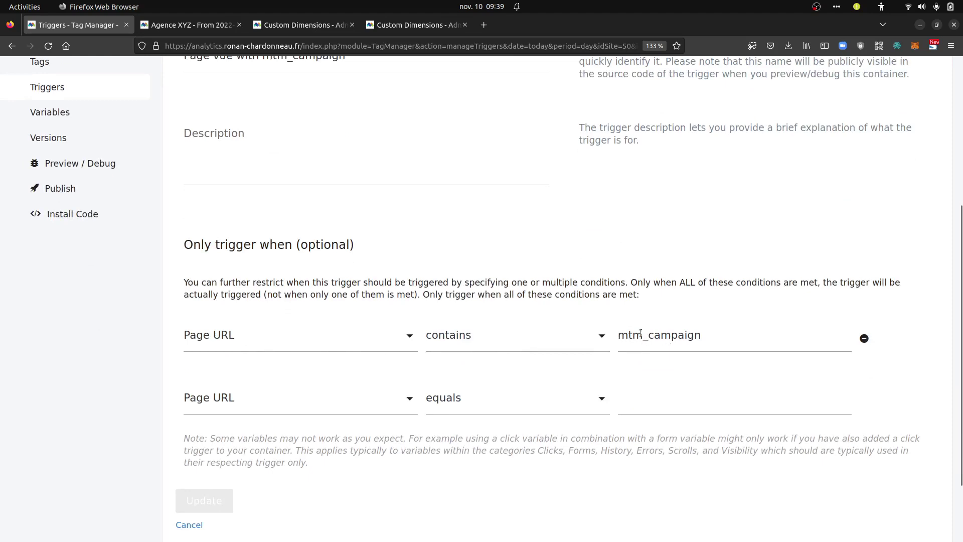
# Review the "Page vue référent mtm_campaign" tag's configuration and open its assigned "Page vue with mtm_campaign" trigger.
pyautogui.scroll(5, 434, 359)
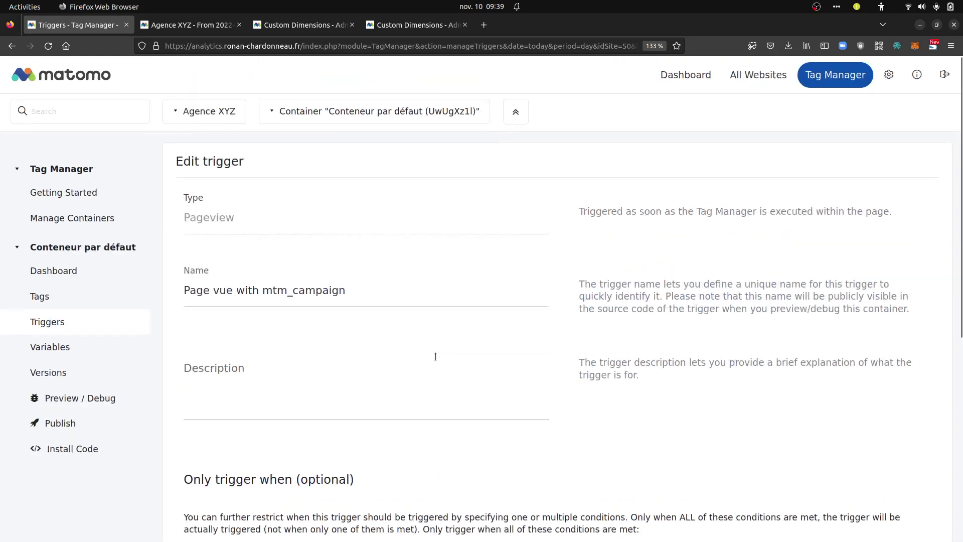
pyautogui.click(40, 297)
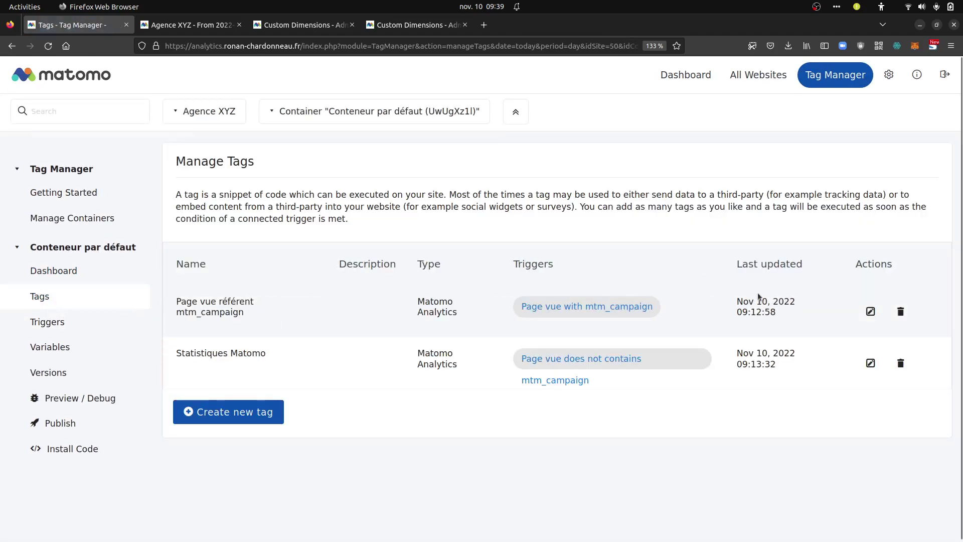
pyautogui.click(870, 311)
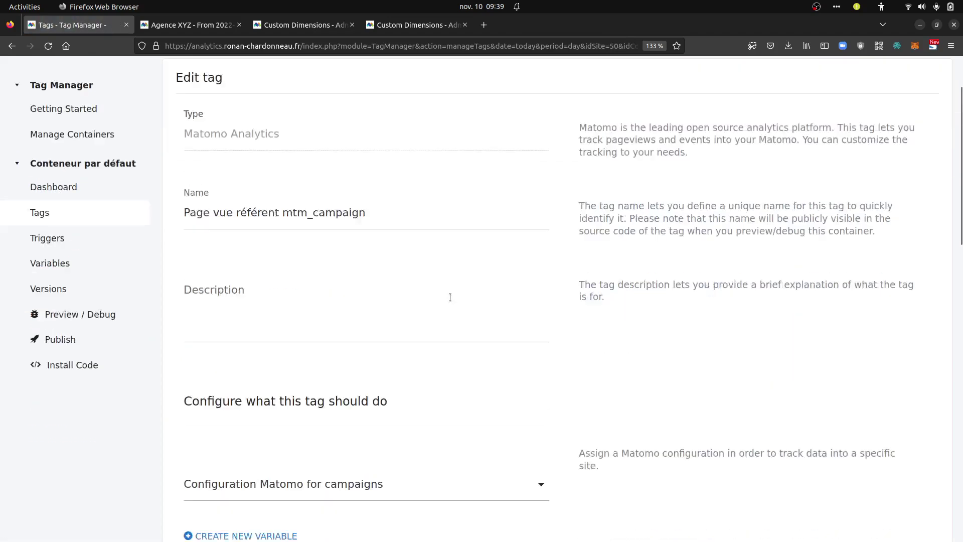
pyautogui.scroll(-15, 450, 297)
pyautogui.scroll(6, 450, 297)
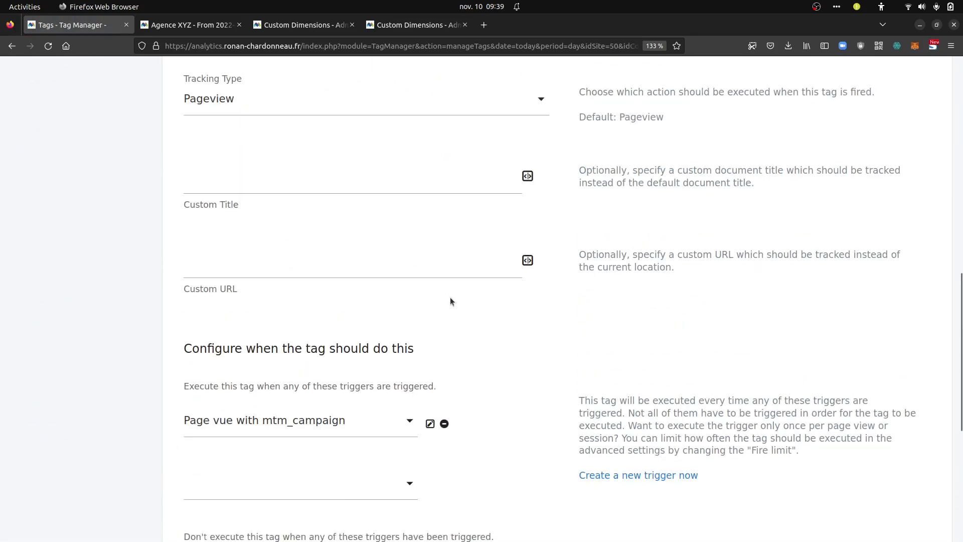
pyautogui.scroll(1, 450, 300)
pyautogui.click(430, 427)
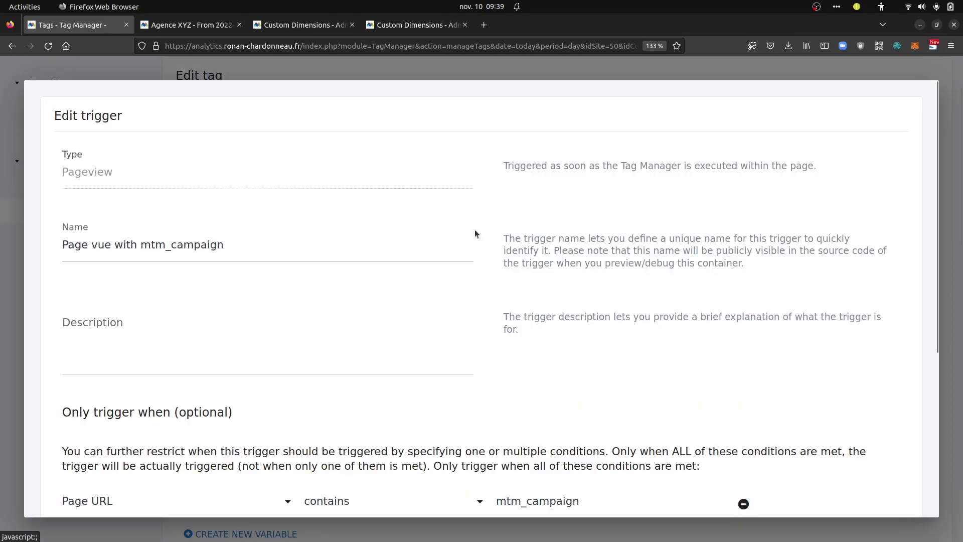
# Examine the "Page vue with mtm_campaign" trigger's Page URL condition and close the trigger.
pyautogui.scroll(-5, 441, 313)
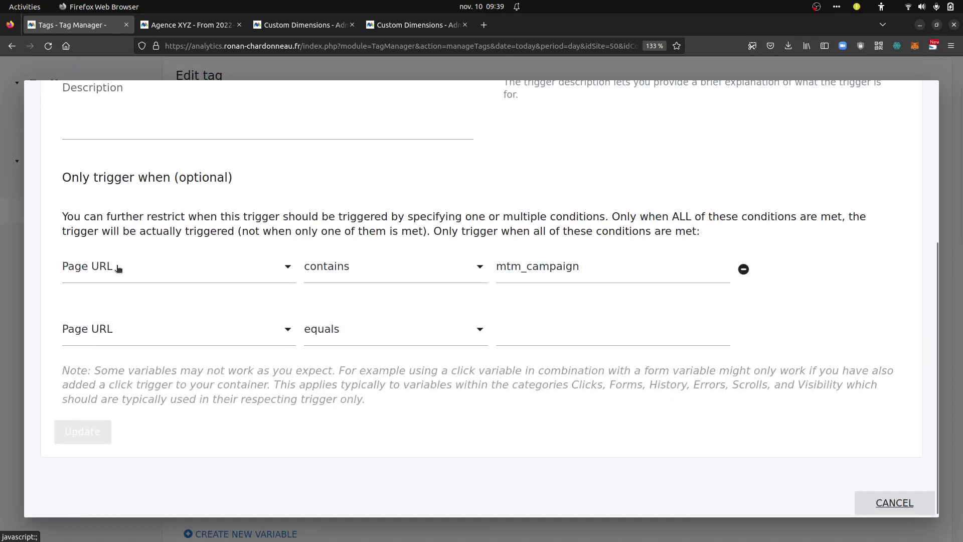
pyautogui.scroll(3, 382, 283)
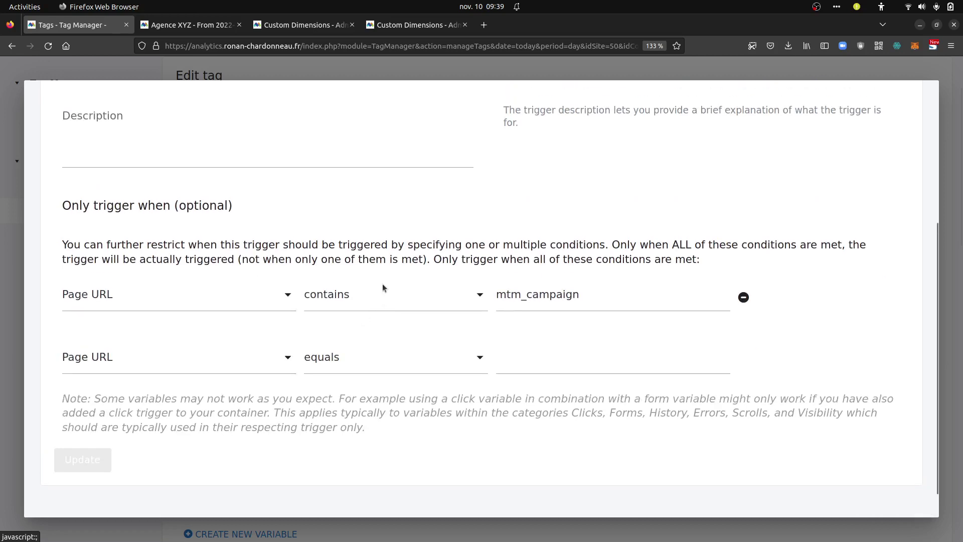
pyautogui.scroll(6, 500, 342)
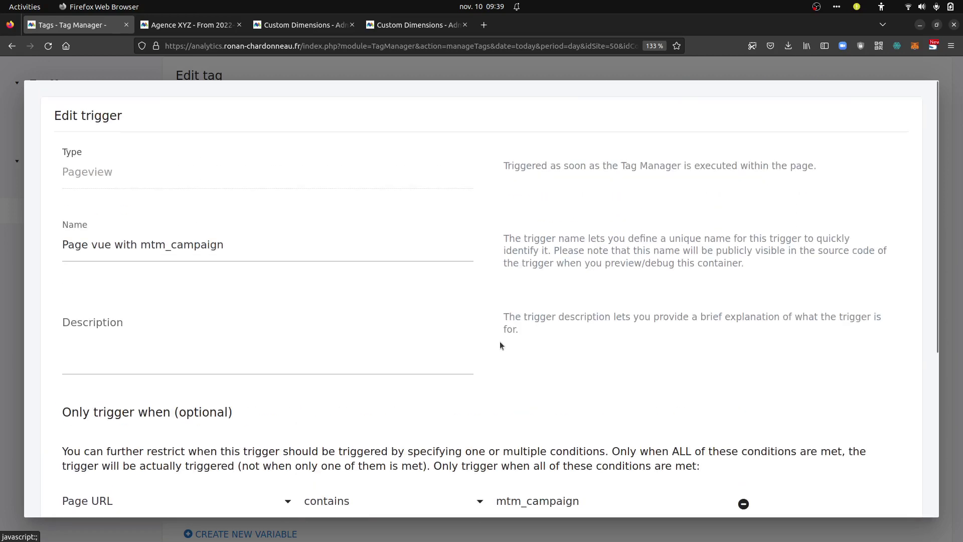
pyautogui.click(455, 72)
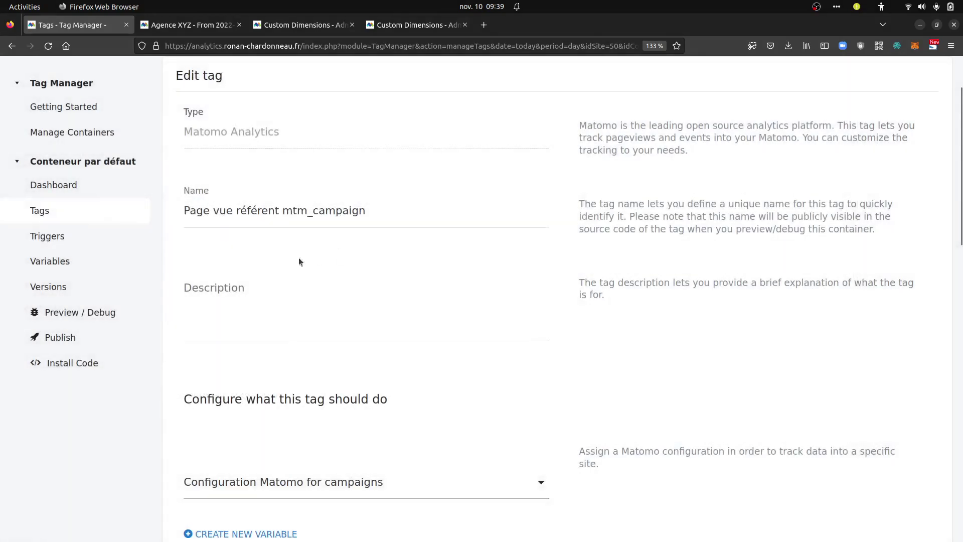
# Open the "Page vue does not contains mtm_campaign" trigger and examine its firing condition.
pyautogui.click(80, 234)
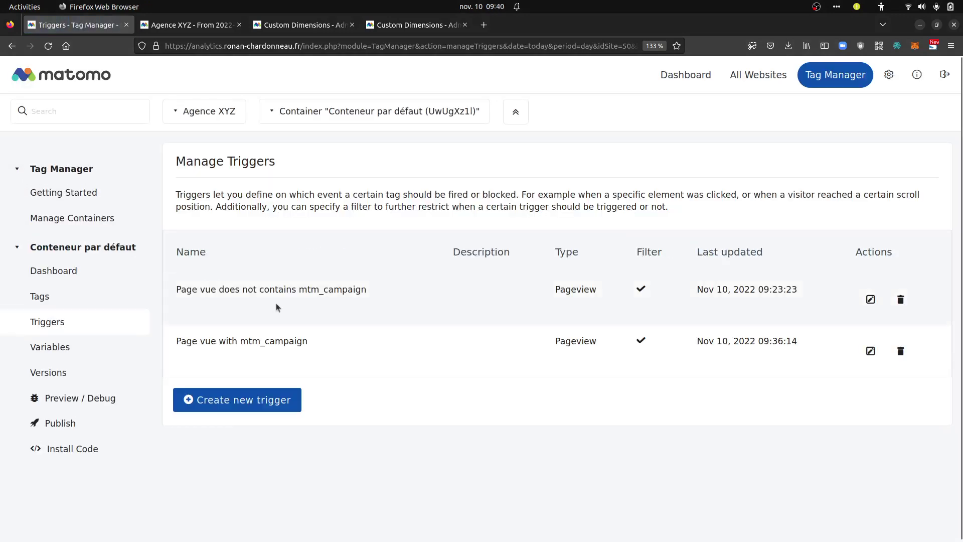
pyautogui.click(871, 299)
pyautogui.scroll(-5, 445, 273)
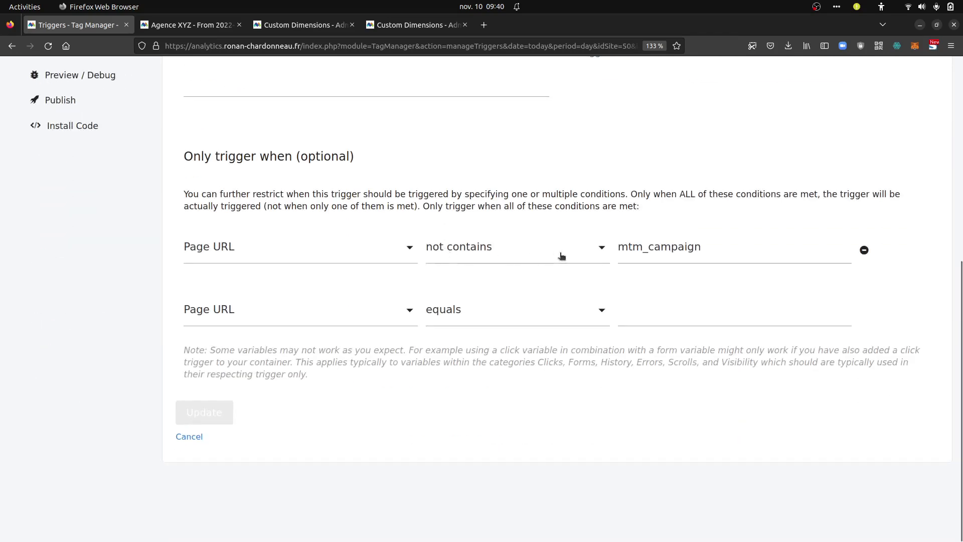
pyautogui.scroll(5, 561, 255)
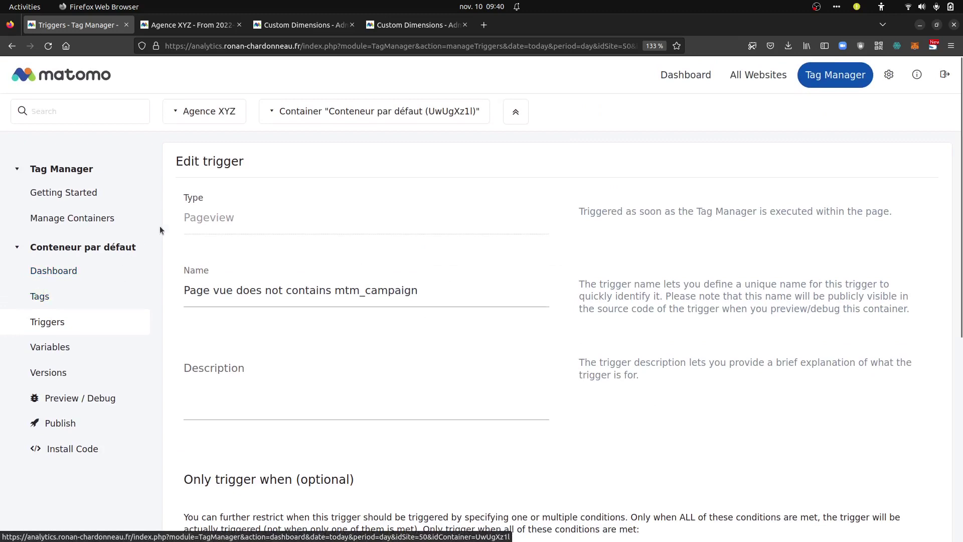
# Switch to Chromium and load the onesquareminesweeper.com campaign URL with mtm_campaign set to testvideo.
pyautogui.moveTo(1, 198)
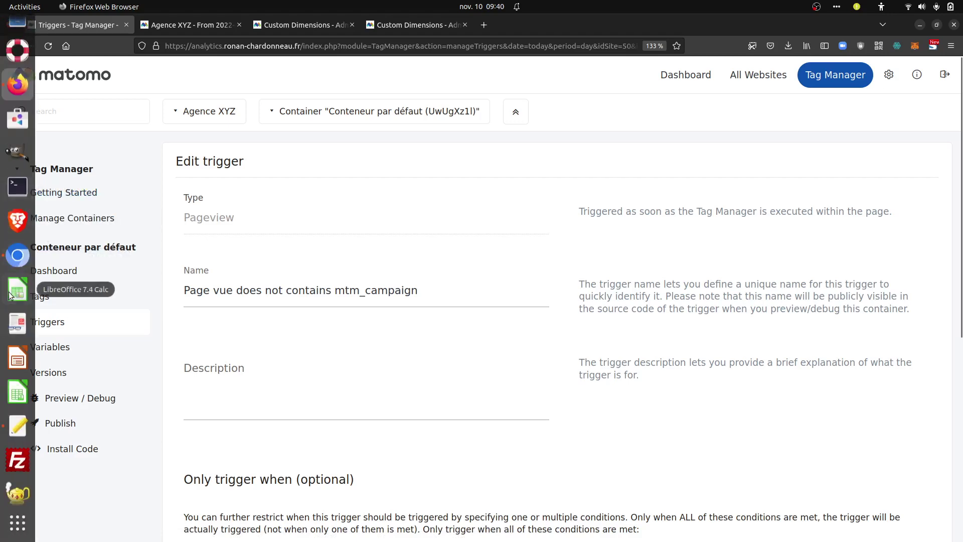
pyautogui.click(8, 250)
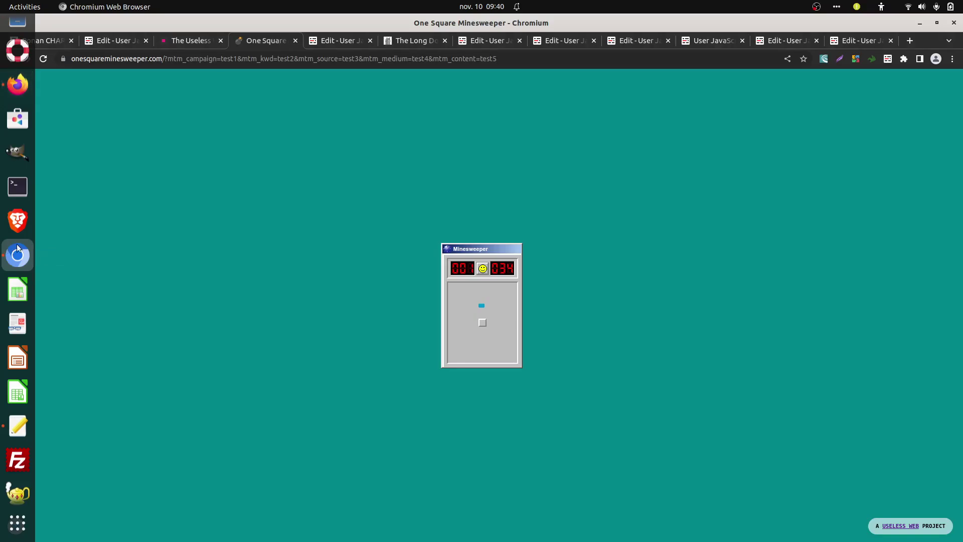
pyautogui.doubleClick(237, 58)
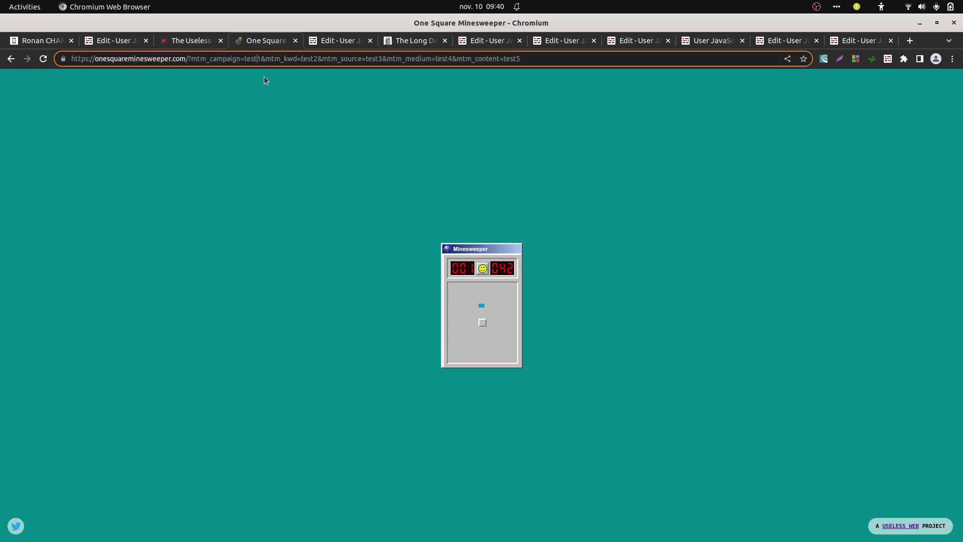
pyautogui.press('Delete')
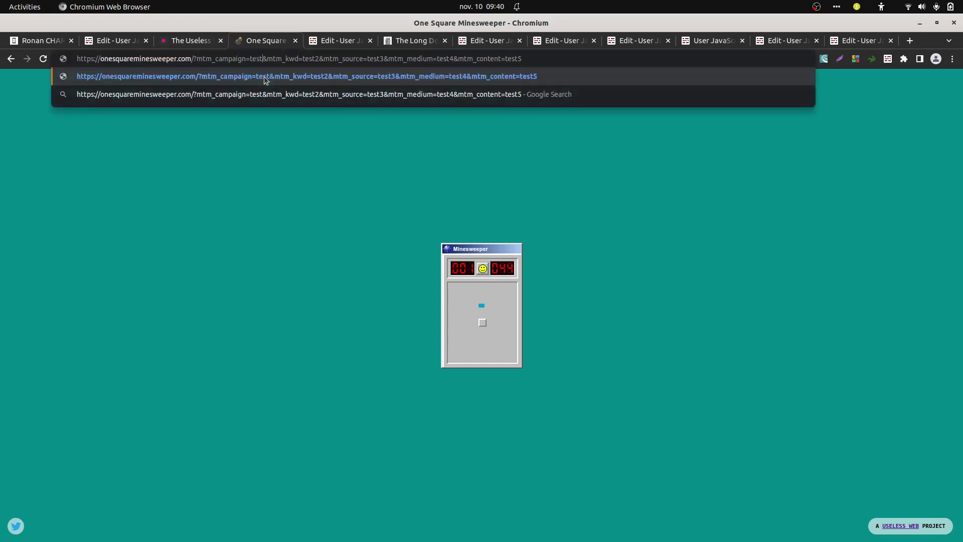
pyautogui.write('video')
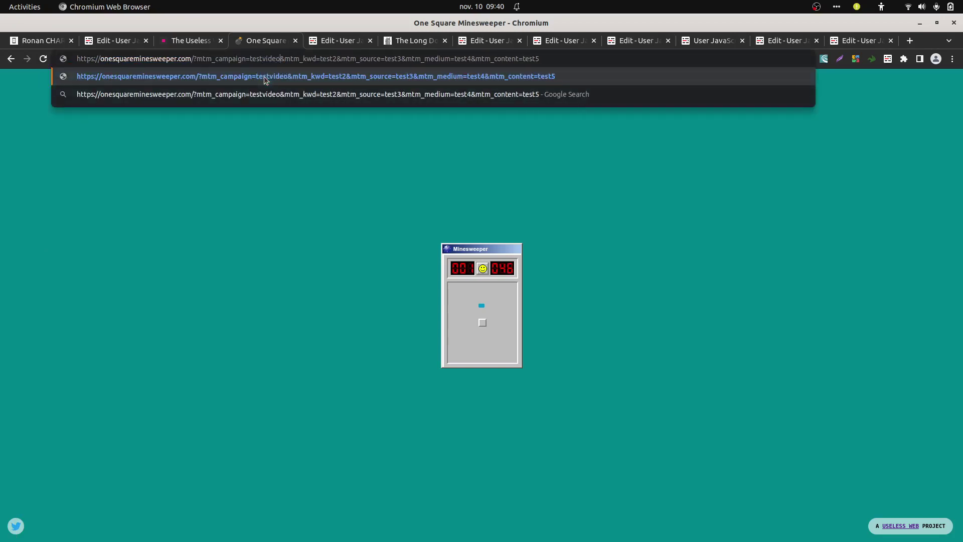
pyautogui.press('Return')
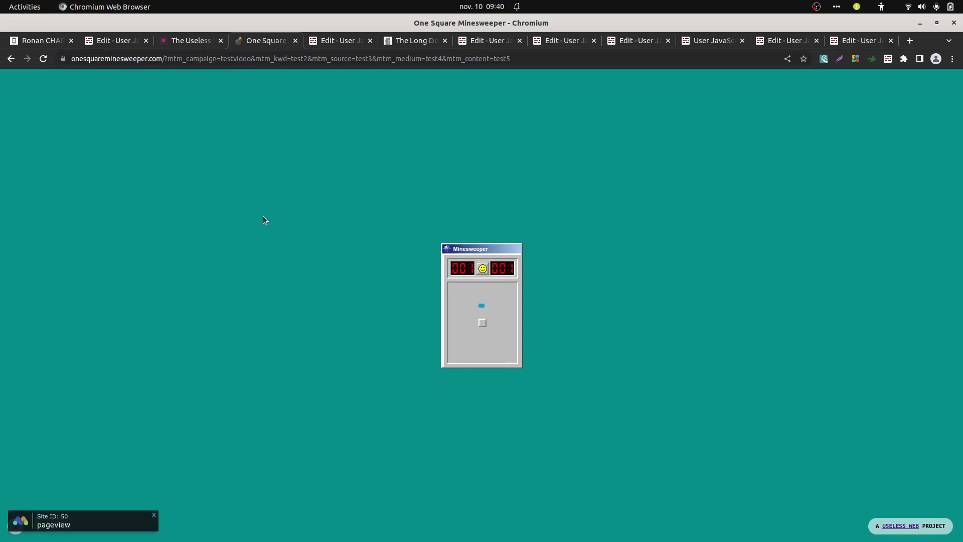
# Open the Matomo pageview request's details, check the dimension1 value, and close them.
pyautogui.click(129, 526)
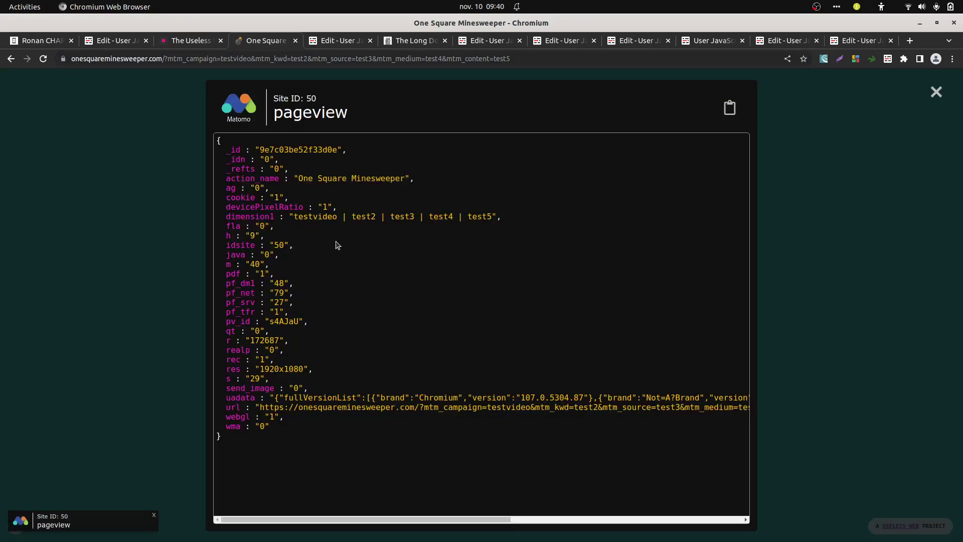
pyautogui.moveTo(287, 217); pyautogui.dragTo(514, 221)
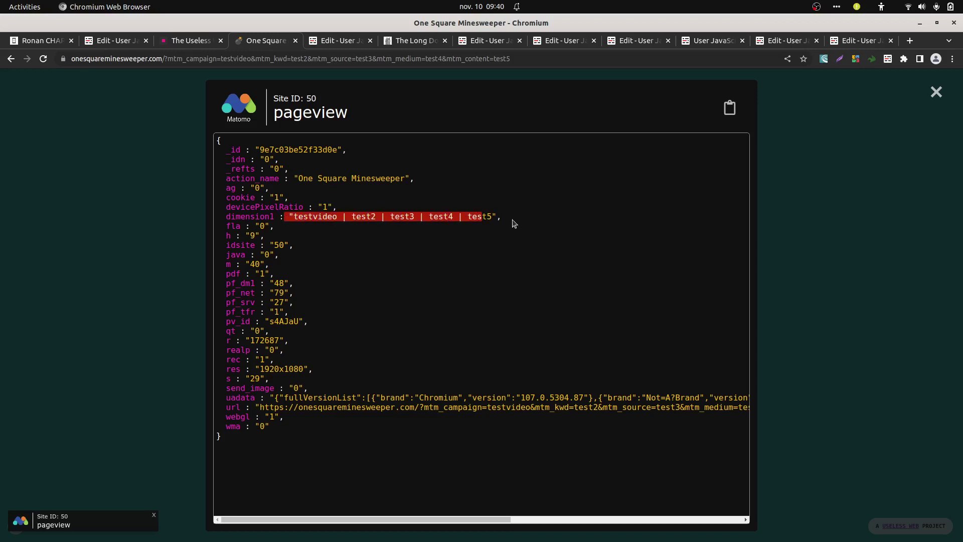
pyautogui.click(160, 196)
pyautogui.click(160, 196)
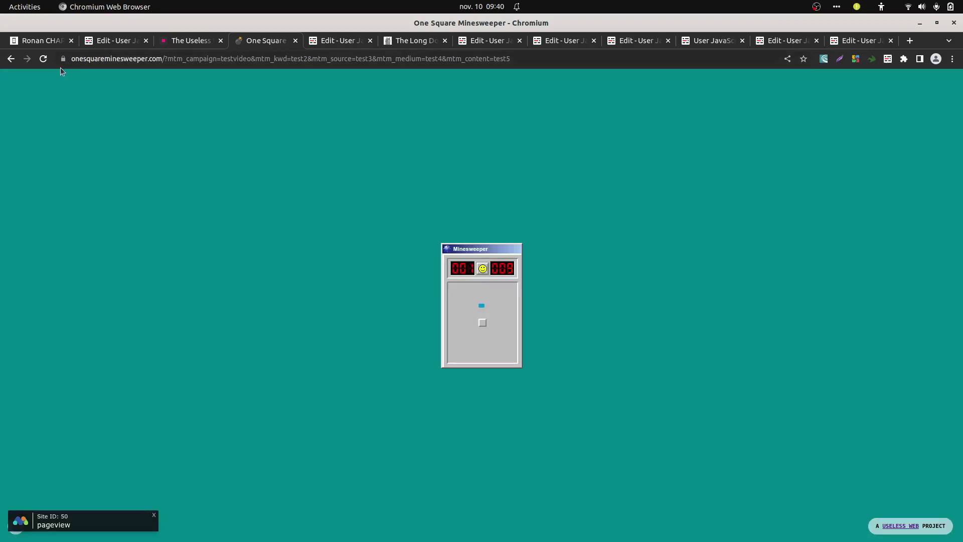
# Switch to Firefox and check the Campagnes complètes values in the Agence XYZ Visits Log and in the dimension's own report.
pyautogui.moveTo(5, 185)
pyautogui.click(16, 90)
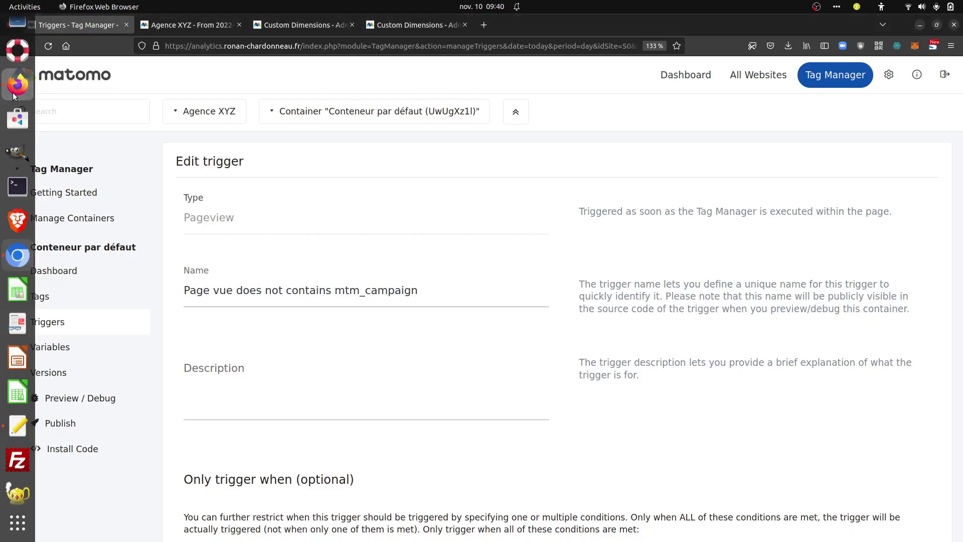
pyautogui.click(195, 26)
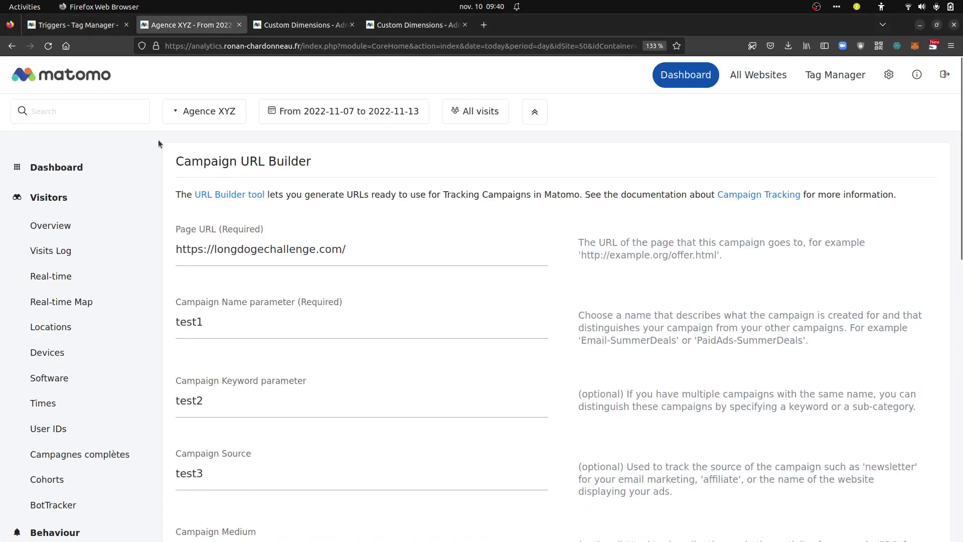
pyautogui.click(83, 253)
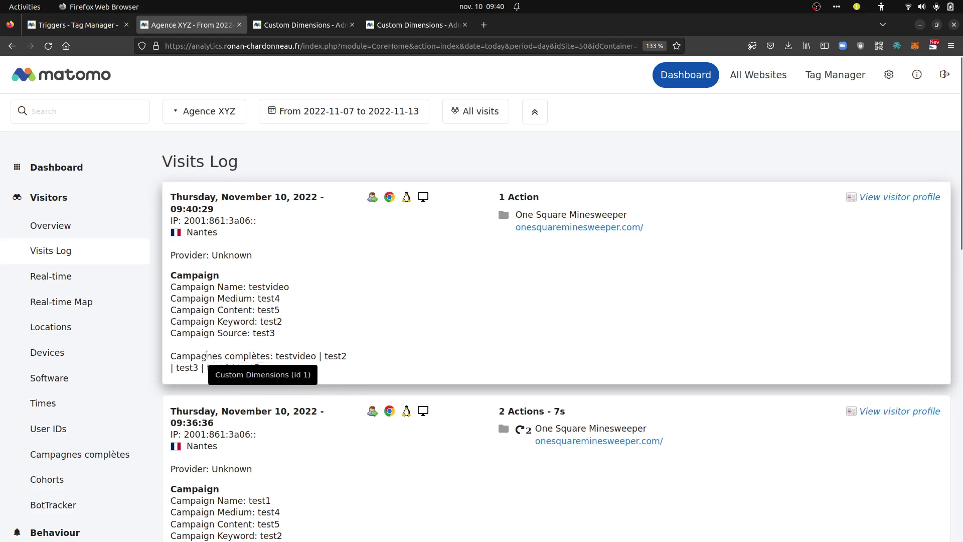
pyautogui.moveTo(176, 356); pyautogui.dragTo(249, 370)
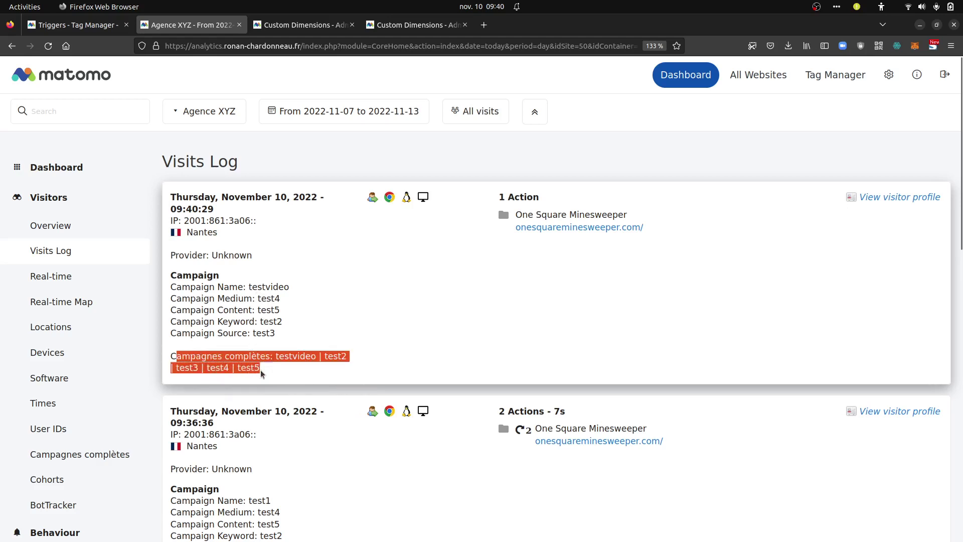
pyautogui.click(83, 457)
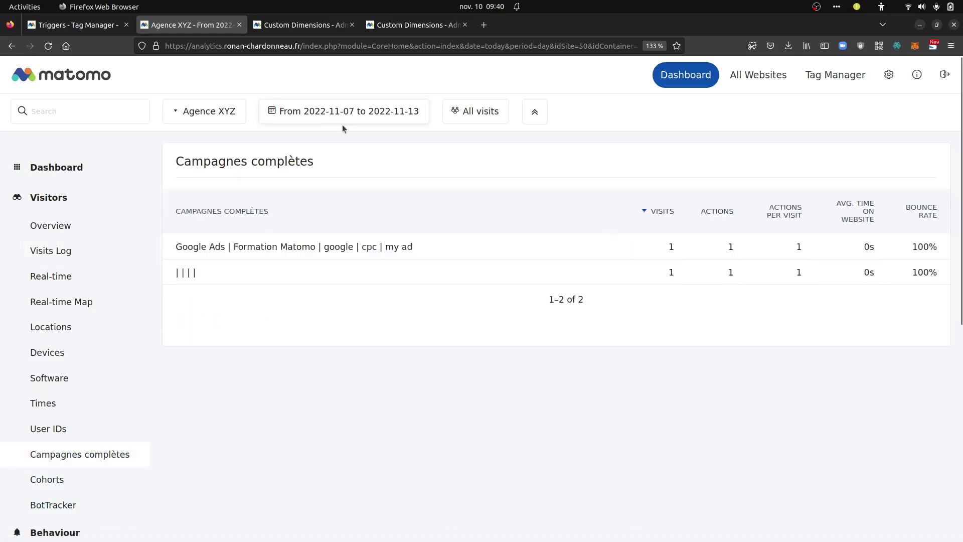
pyautogui.tripleClick(374, 246)
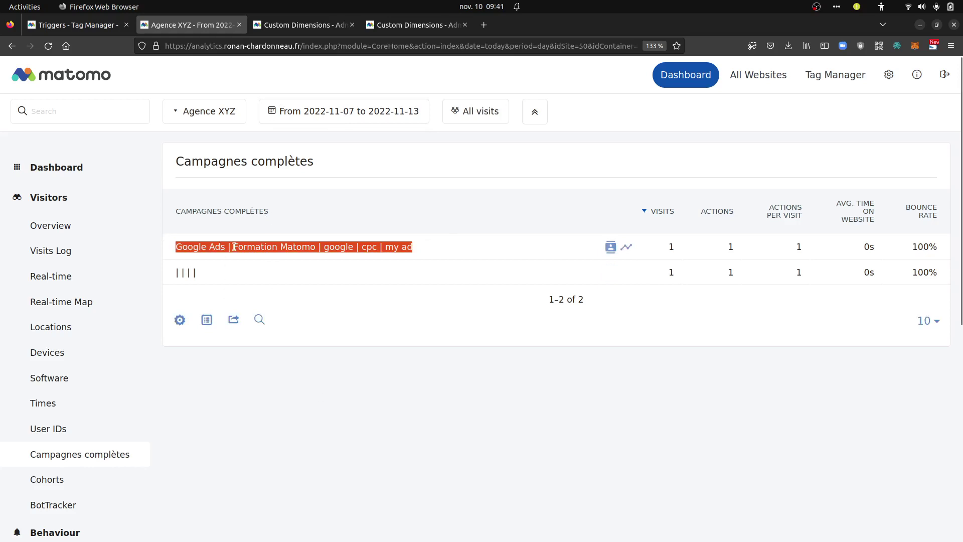
# Open the administration in a new tab and bring up the Invalidate reports page in the existing Custom Dimensions tab.
pyautogui.rightClick(889, 75)
pyautogui.press('Escape')
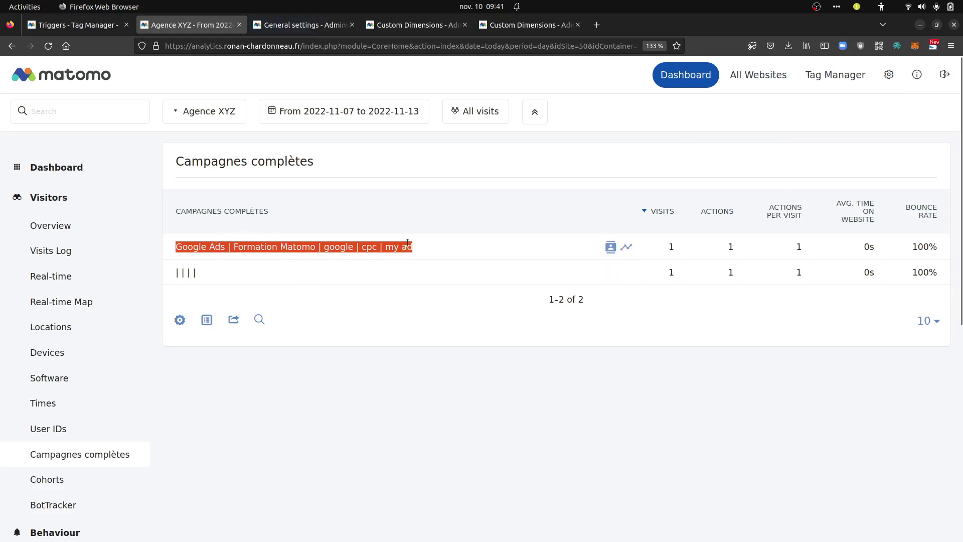
pyautogui.click(418, 25)
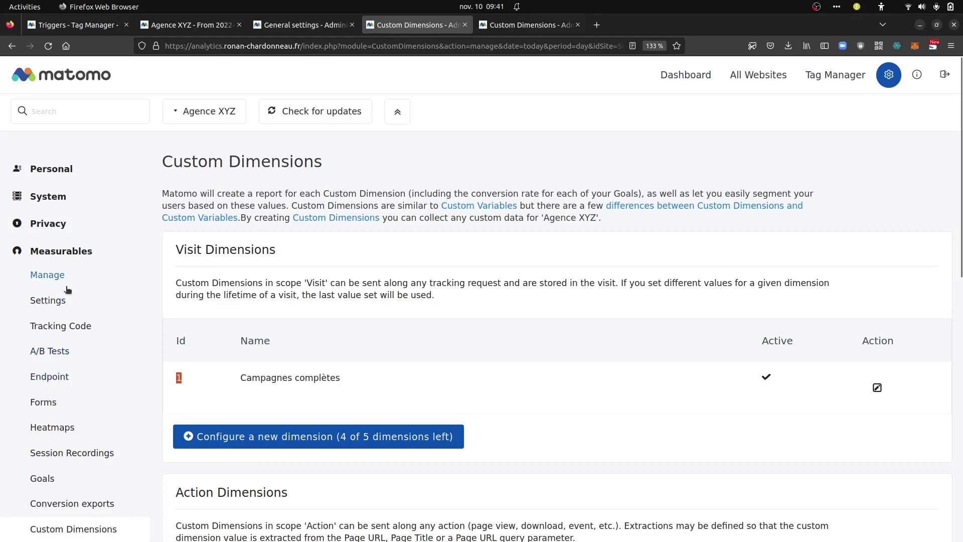
pyautogui.click(72, 198)
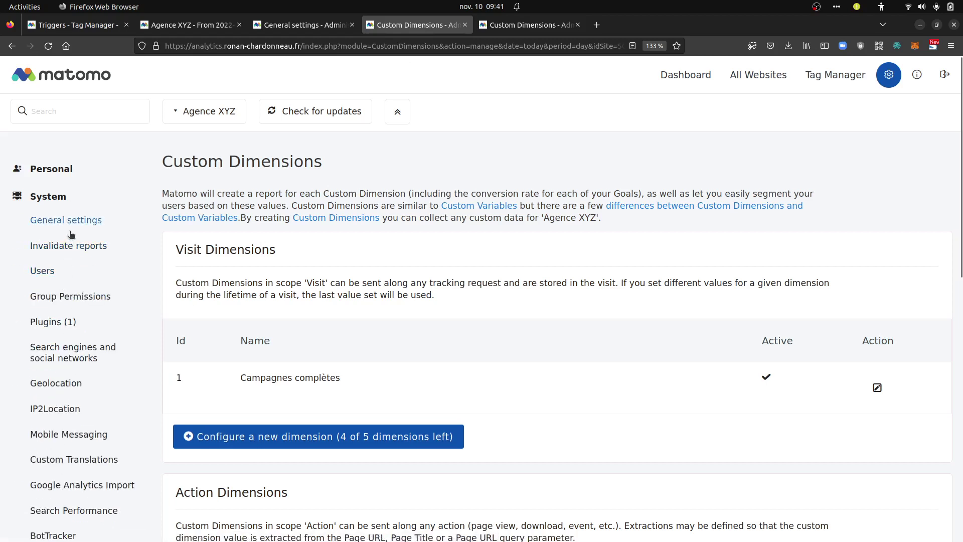
pyautogui.click(70, 246)
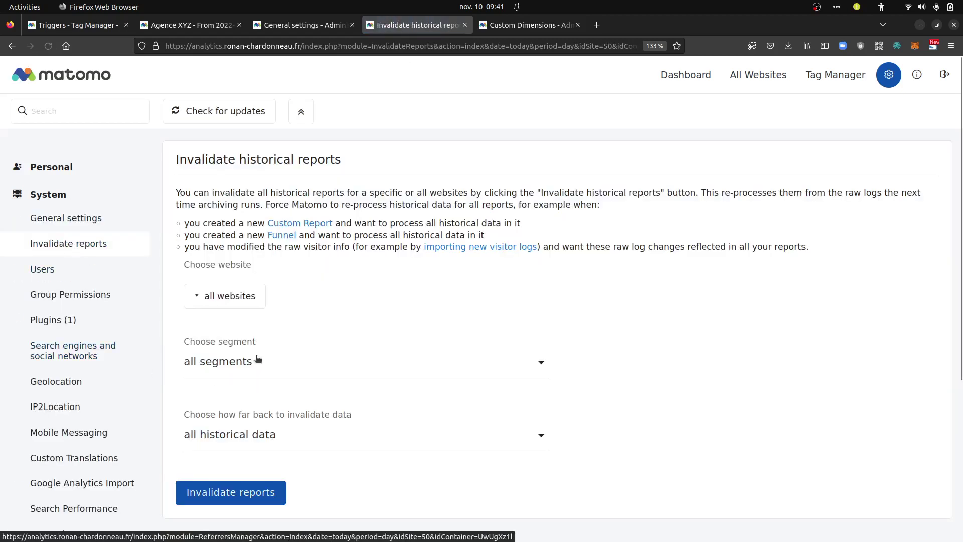
# Invalidate all historical reports for the Agence XYZ website with all segments and confirm.
pyautogui.click(229, 298)
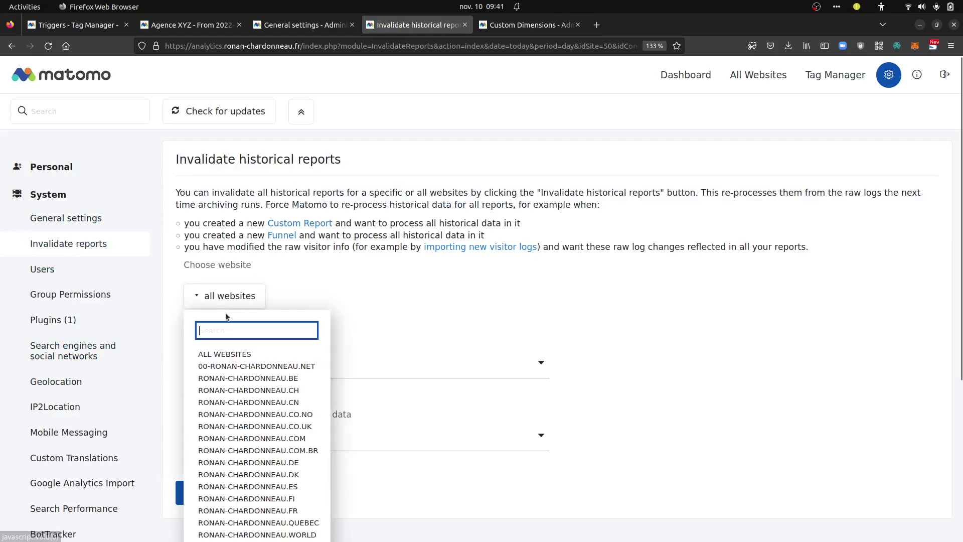
pyautogui.write('agence')
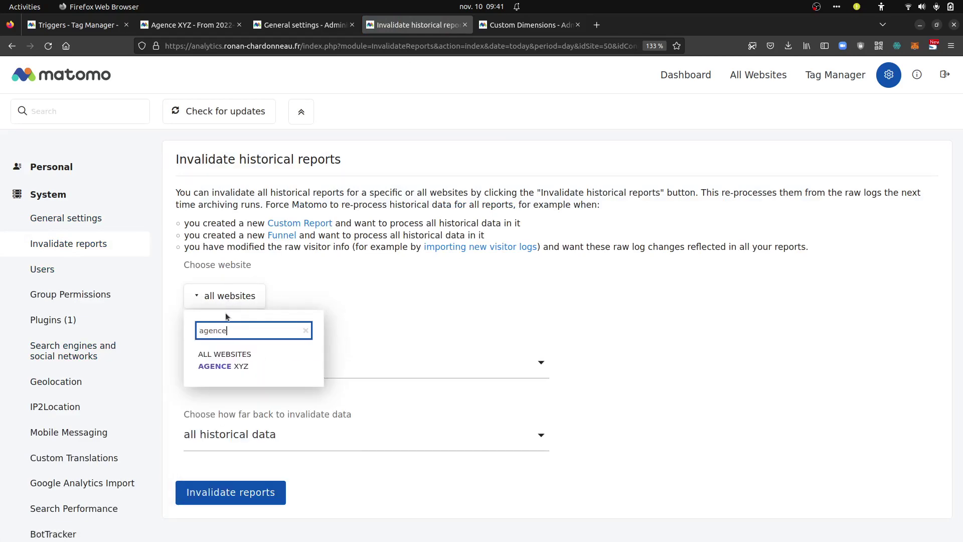
pyautogui.click(223, 366)
pyautogui.click(216, 497)
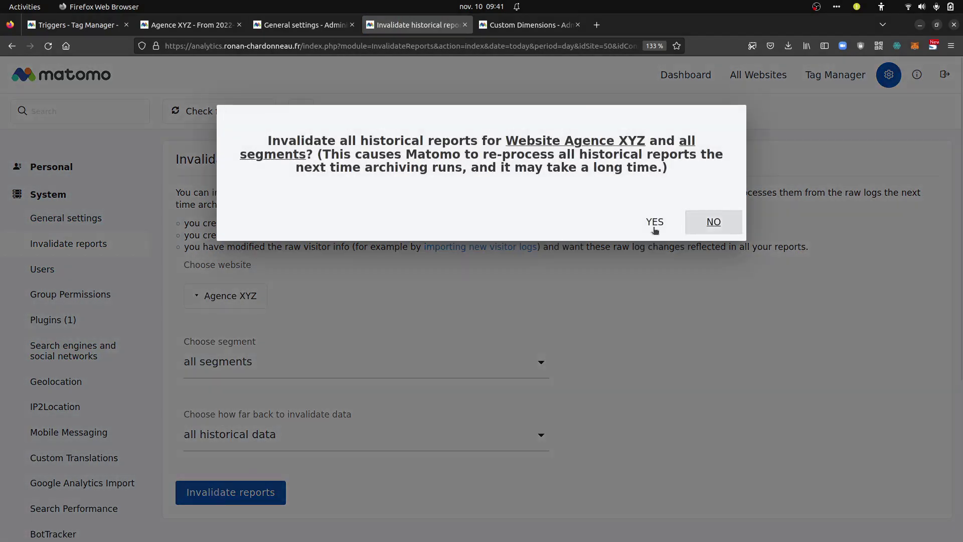
pyautogui.click(651, 219)
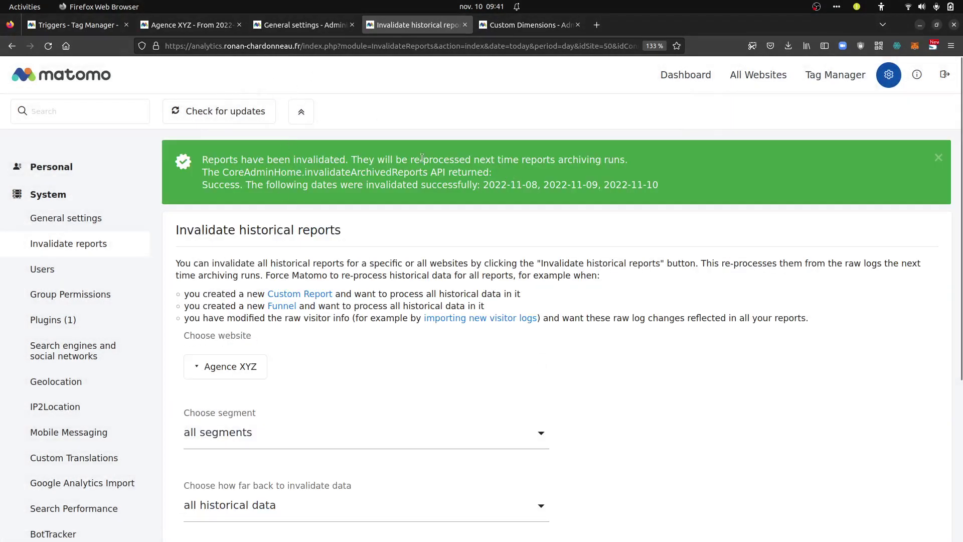
pyautogui.moveTo(427, 159); pyautogui.dragTo(552, 178)
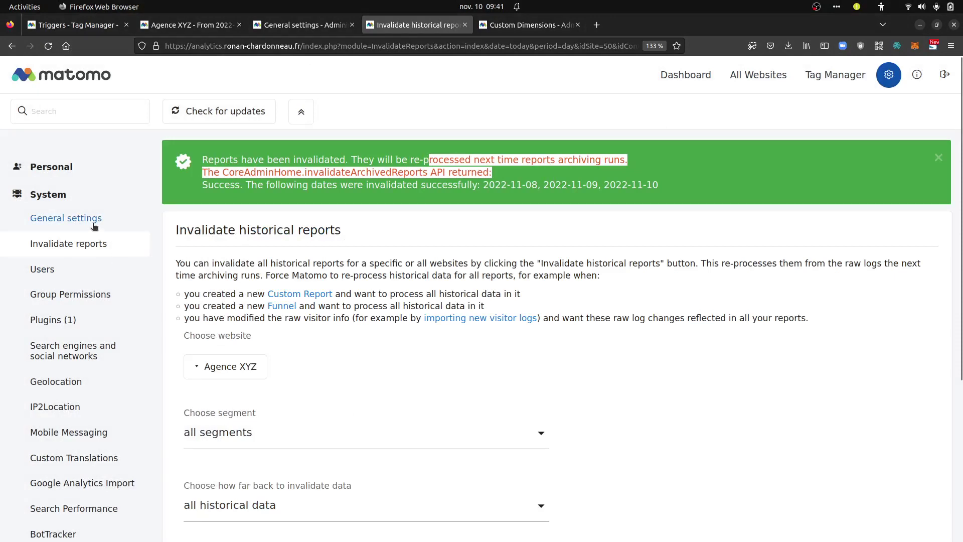
# In General settings, set "Archive reports when viewed from the browser" to Yes and save the archiving settings.
pyautogui.click(64, 218)
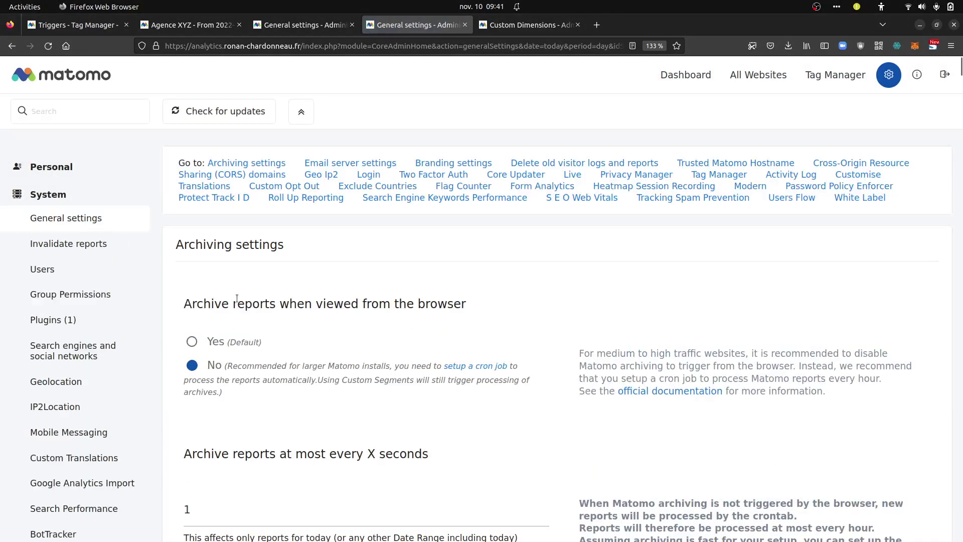
pyautogui.click(233, 341)
pyautogui.scroll(-7, 241, 341)
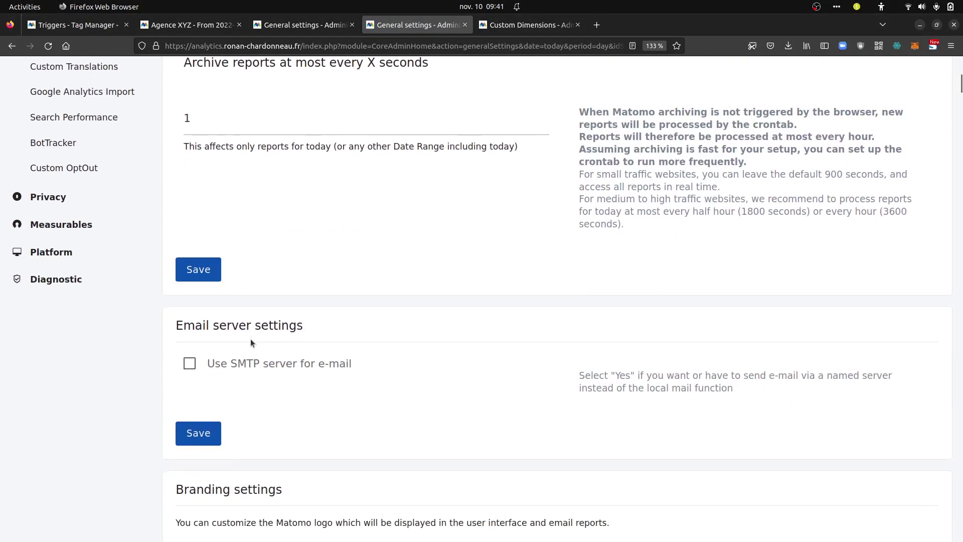
pyautogui.click(209, 269)
# Return to the Campagnes complètes report and reload it to check the reprocessed campaign data.
pyautogui.click(203, 25)
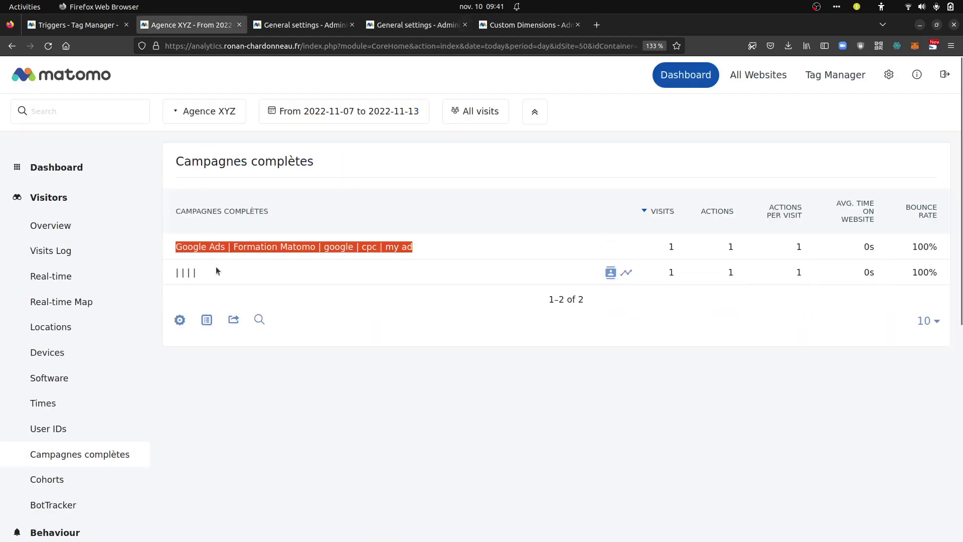
pyautogui.press('F5')
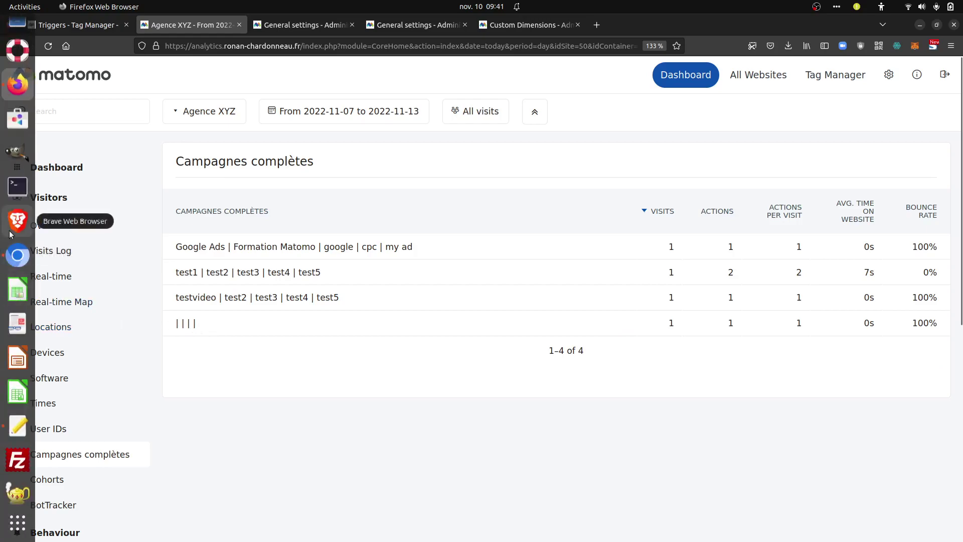
# Switch to Chromium and load onesquareminesweeper.com without any campaign parameters in the address.
pyautogui.click(11, 249)
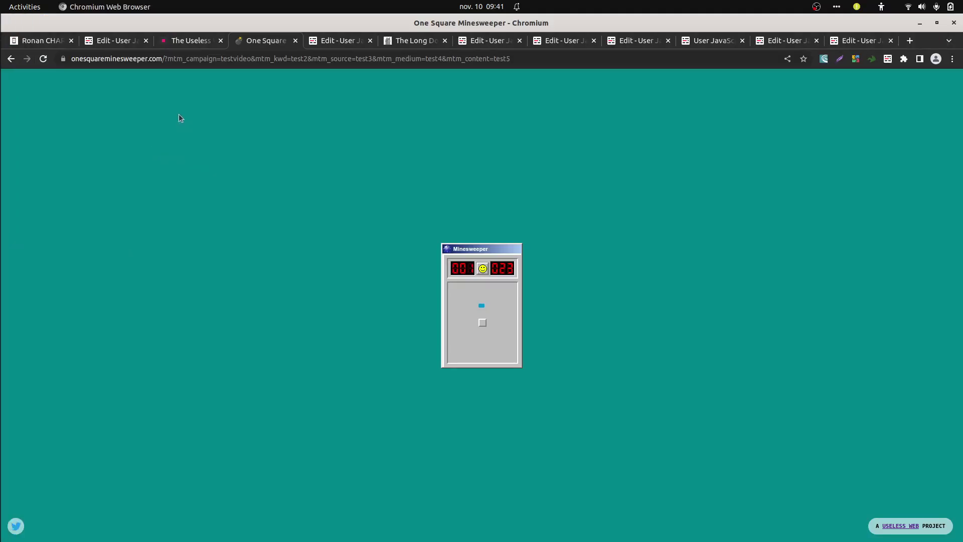
pyautogui.moveTo(165, 59); pyautogui.dragTo(752, 103)
pyautogui.press('BackSpace')
pyautogui.press('BackSpace')
pyautogui.press('Return')
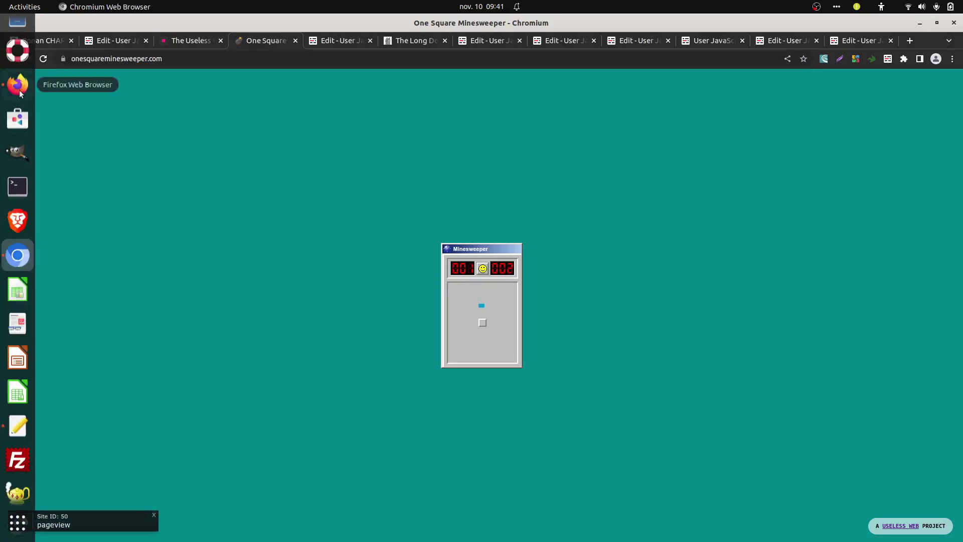
# Return to Firefox and view Matomo's Visits Log in a new tab to check the latest visits.
pyautogui.click(20, 87)
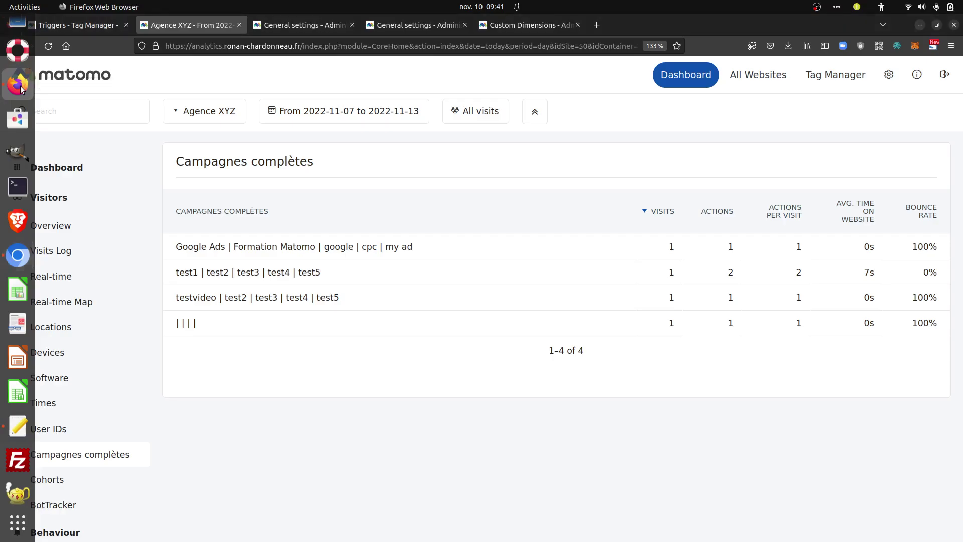
pyautogui.rightClick(79, 251)
pyautogui.click(130, 260)
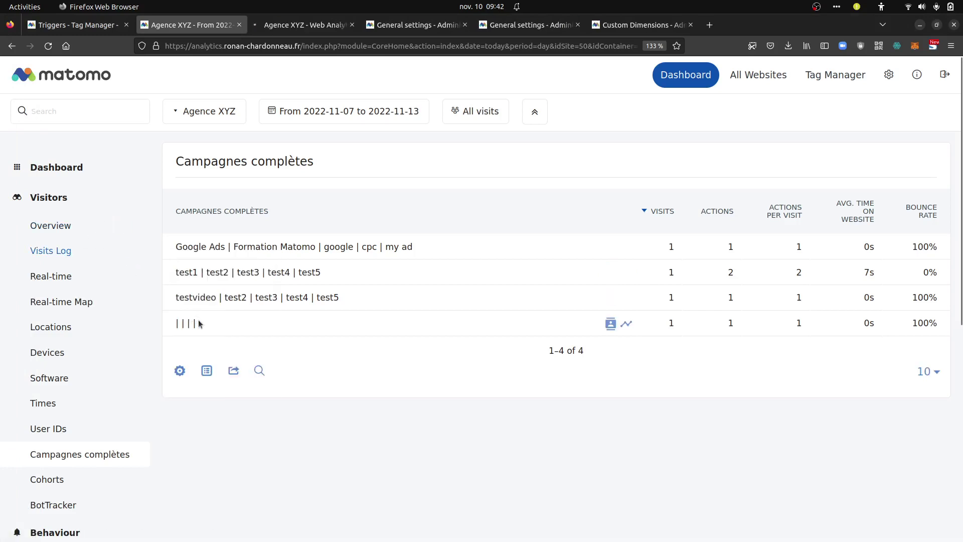
pyautogui.click(307, 29)
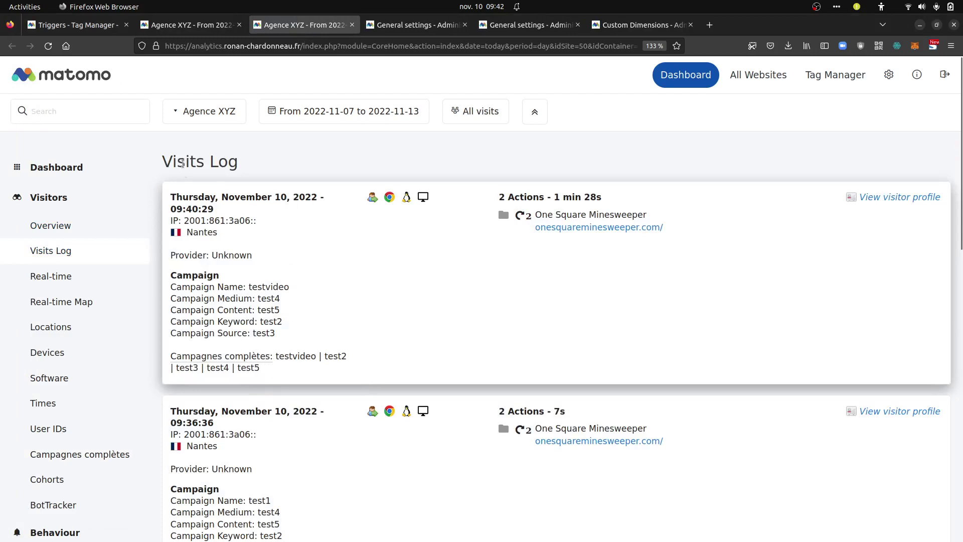
# Go back to the Campagnes complètes report and export it as a standard CSV report.
pyautogui.click(206, 25)
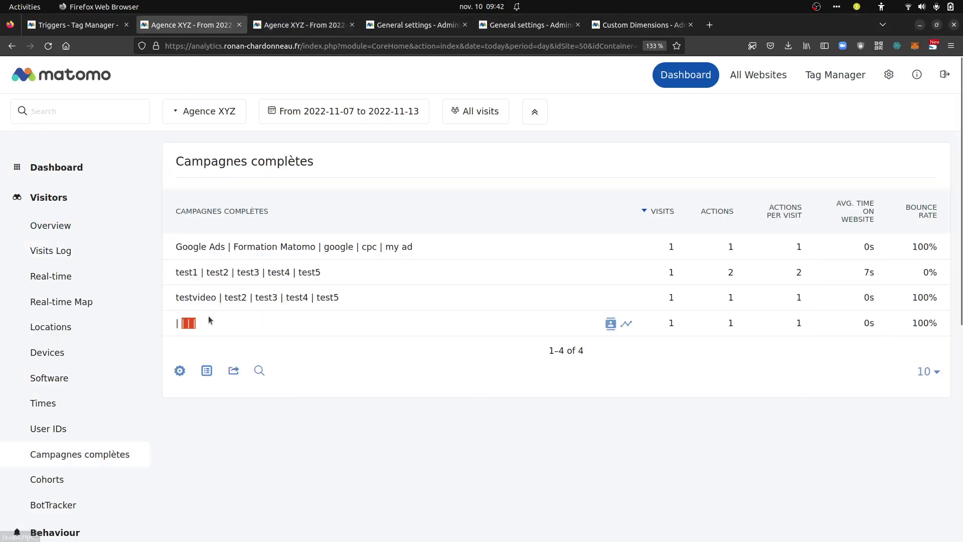
pyautogui.click(180, 331)
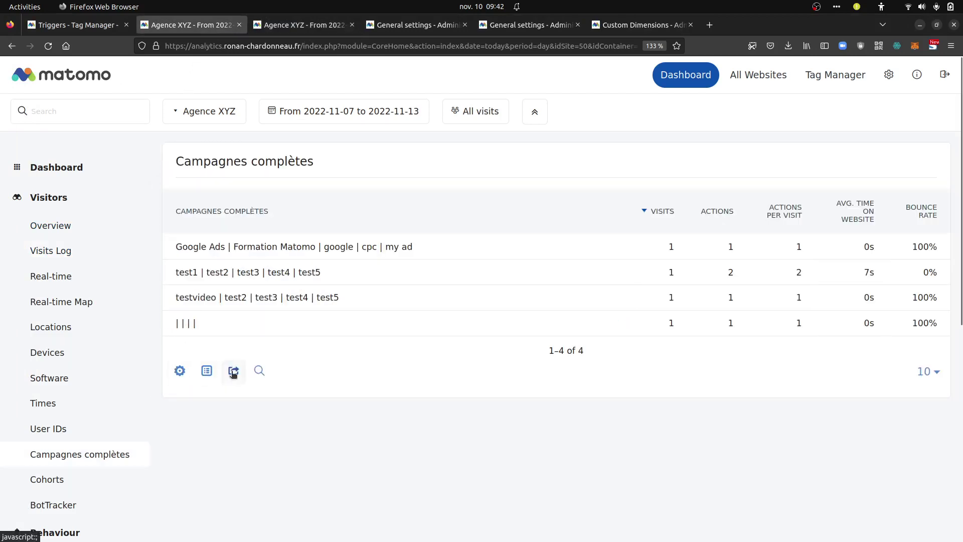
pyautogui.click(233, 371)
pyautogui.click(160, 343)
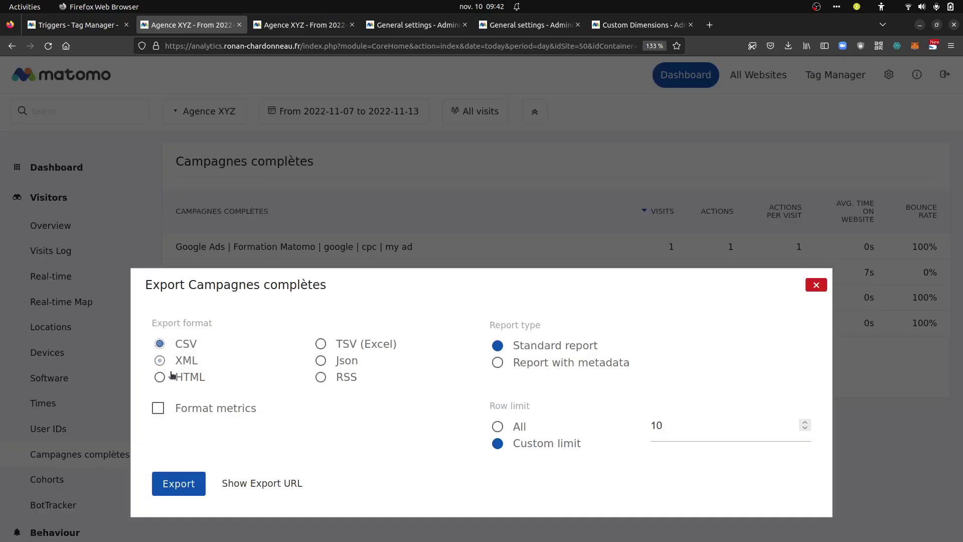
pyautogui.click(181, 484)
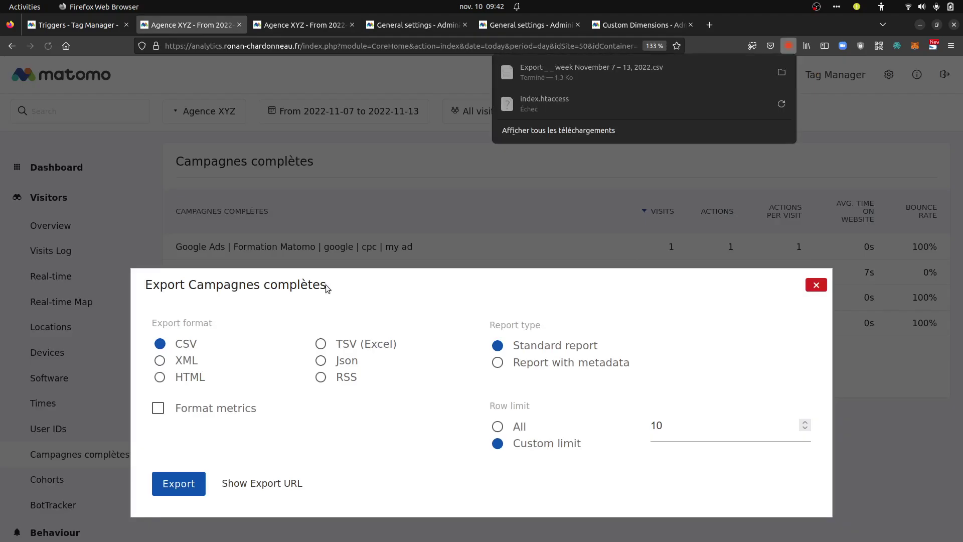
# Open the exported CSV in LibreOffice Calc, splitting the fields by comma and the custom separator "|".
pyautogui.click(543, 73)
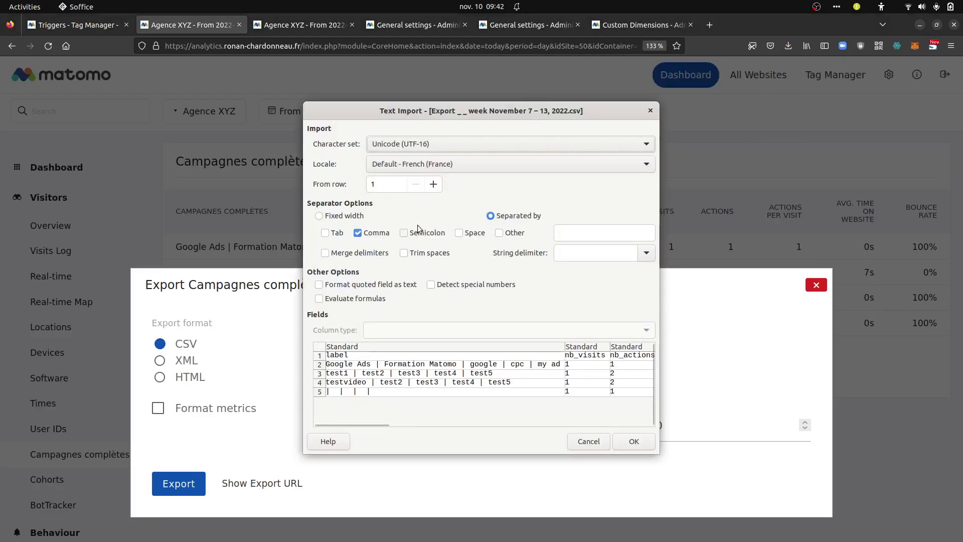
pyautogui.click(358, 234)
pyautogui.click(358, 233)
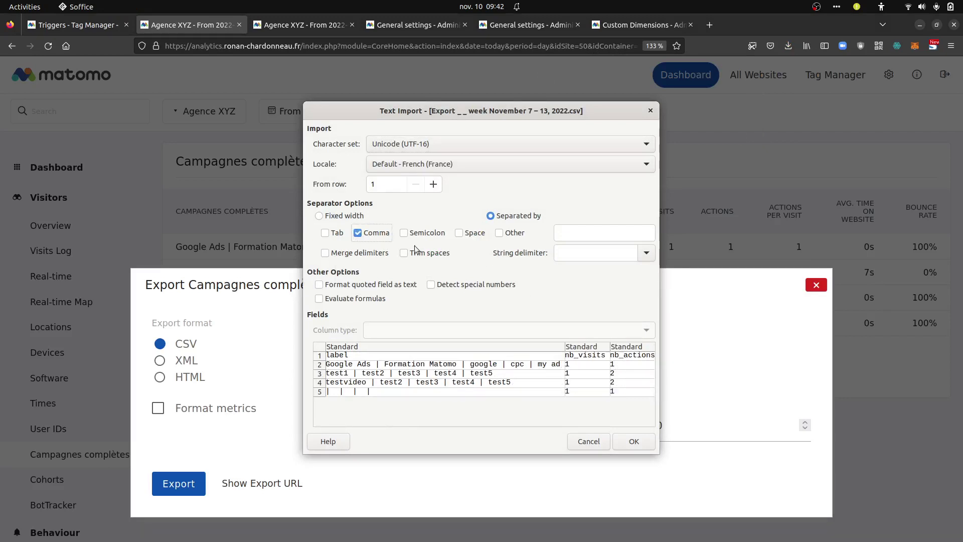
pyautogui.click(500, 233)
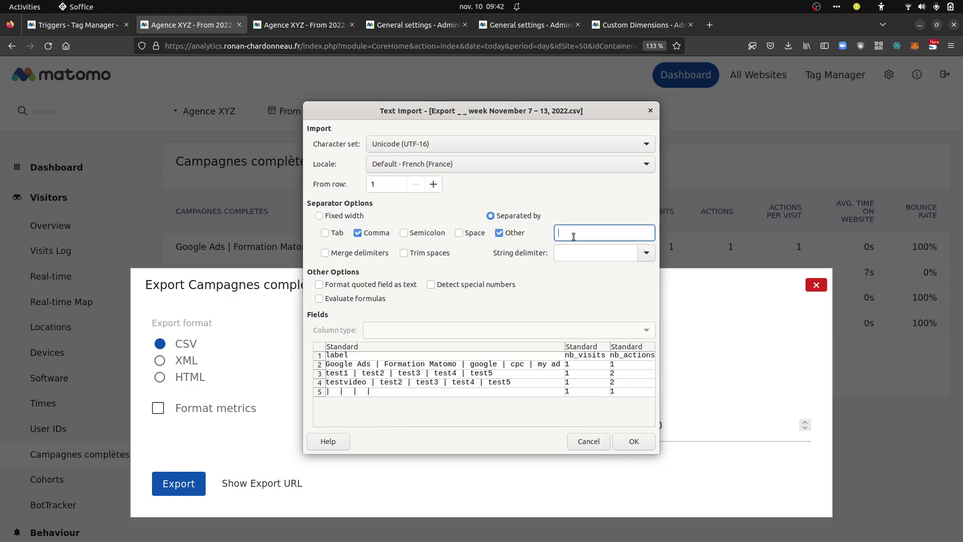
pyautogui.write('|')
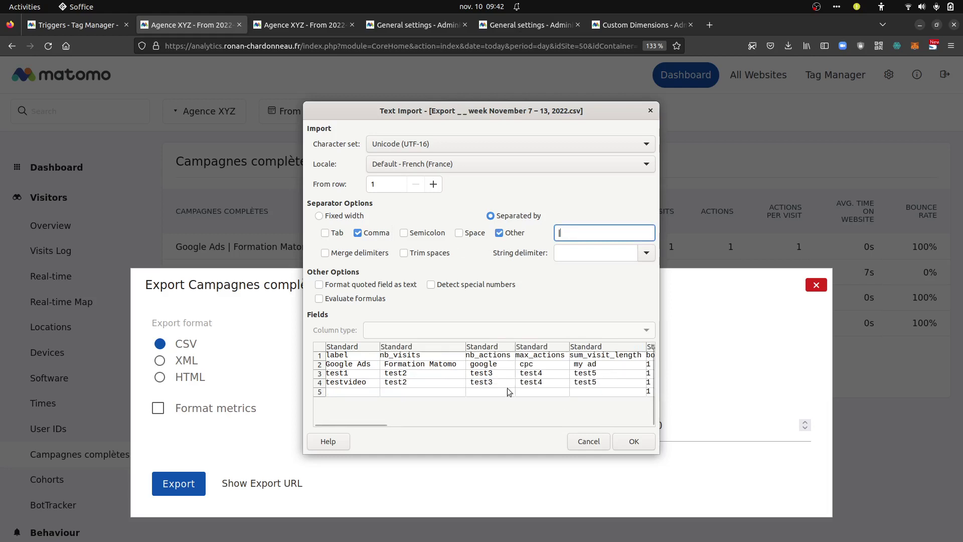
pyautogui.click(629, 439)
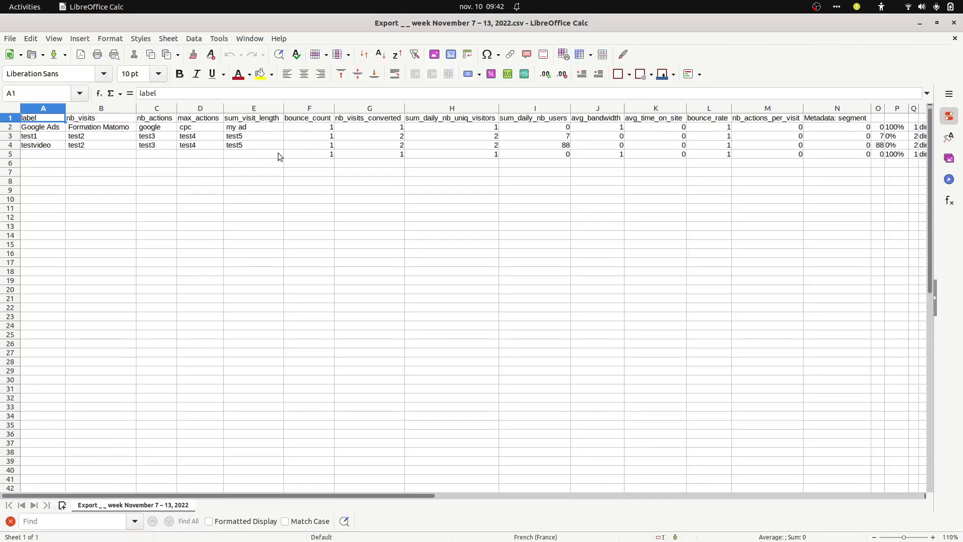
# Move the header cells B1:N1, from nb_visits to Metadata: segment, so that they start at F1.
pyautogui.click(106, 118)
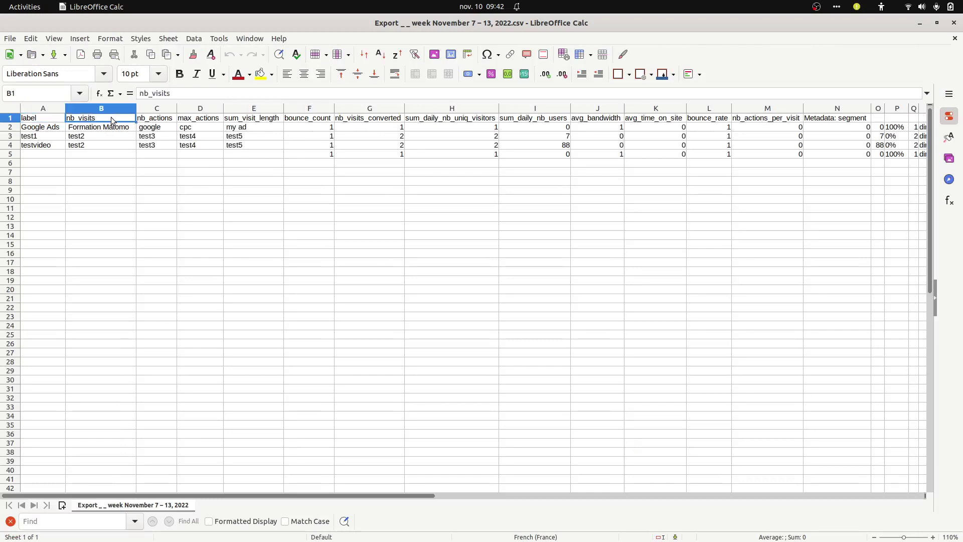
pyautogui.hotkey('shift', 'End')
pyautogui.hotkey('shift', 'Left')
pyautogui.hotkey('shift', 'Left')
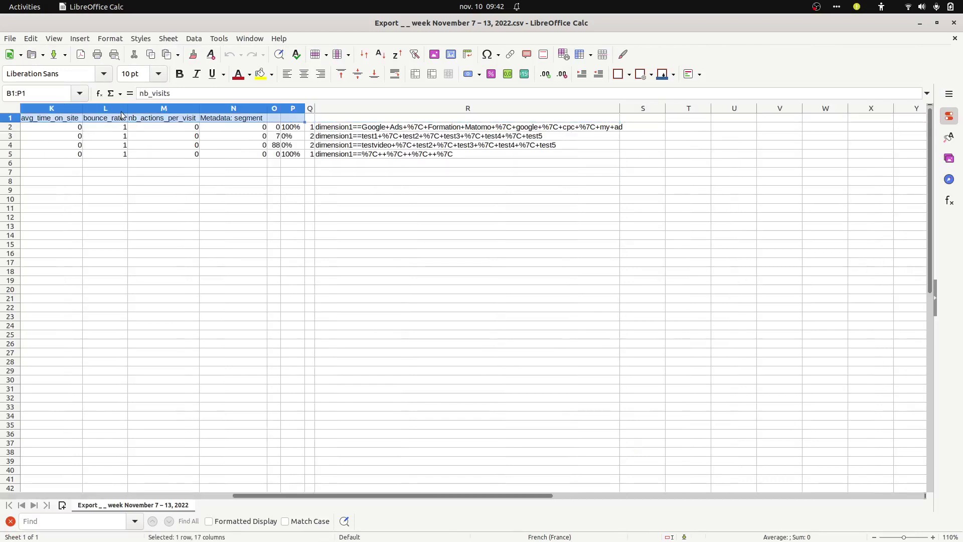
pyautogui.hotkey('shift', 'Left')
pyautogui.hotkey('shift', 'Left')
pyautogui.hotkey('ctrl', 'x')
pyautogui.hotkey('ctrl', 'Home')
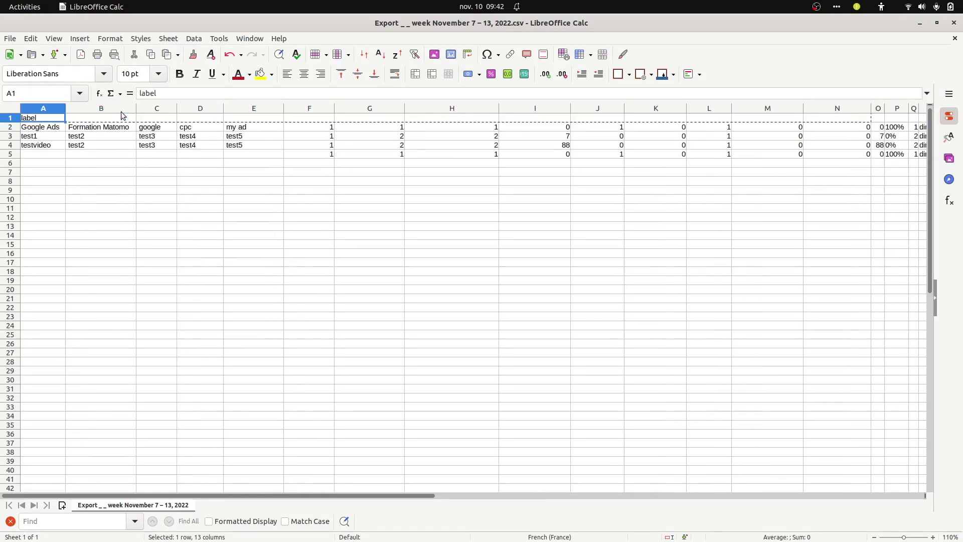
pyautogui.press('Right')
pyautogui.press('Right')
pyautogui.press('Right')
pyautogui.press('Right')
pyautogui.press('Right')
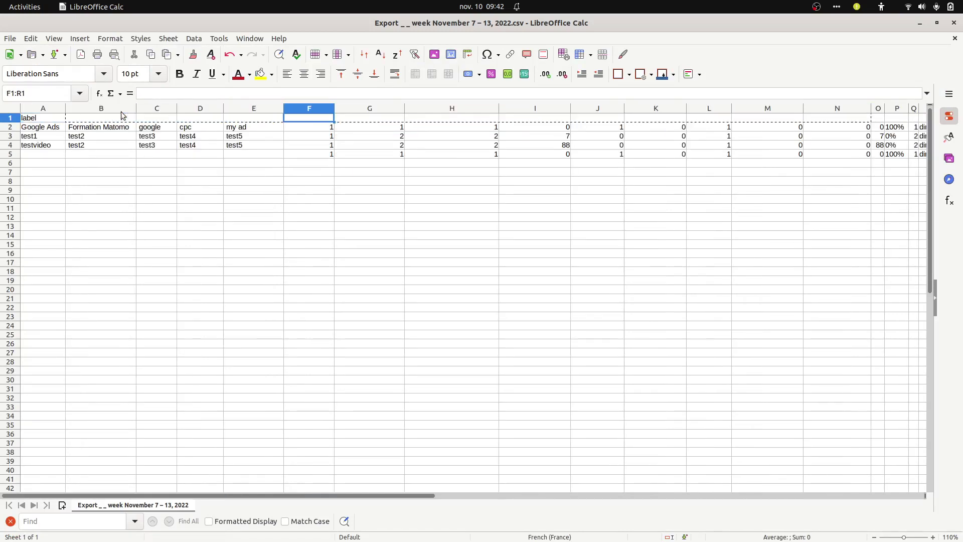
pyautogui.hotkey('ctrl', 'v')
# Check the alignment of the moved headers with their data columns through column R and the unlabelled campaign columns.
pyautogui.press('Right')
pyautogui.press('Right')
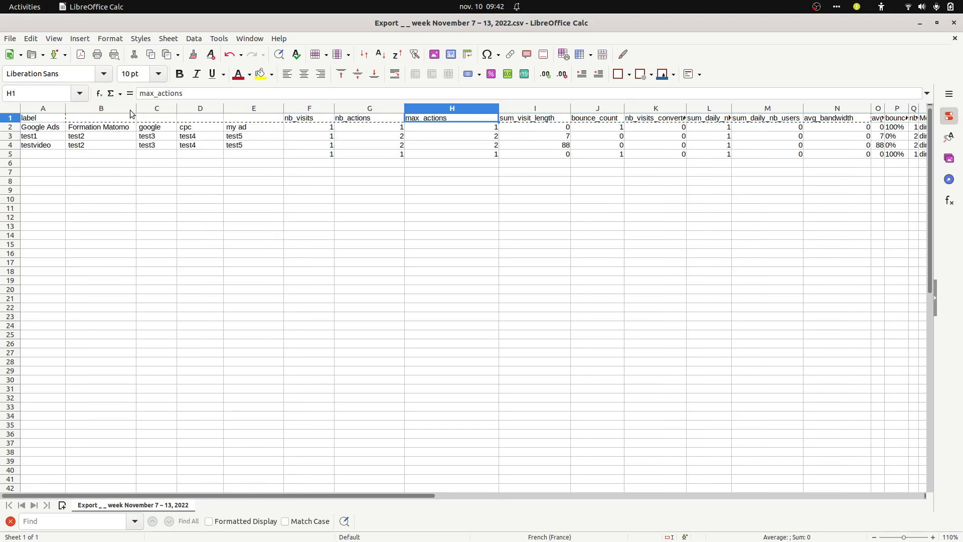
pyautogui.hotkey('ctrl', 'Right')
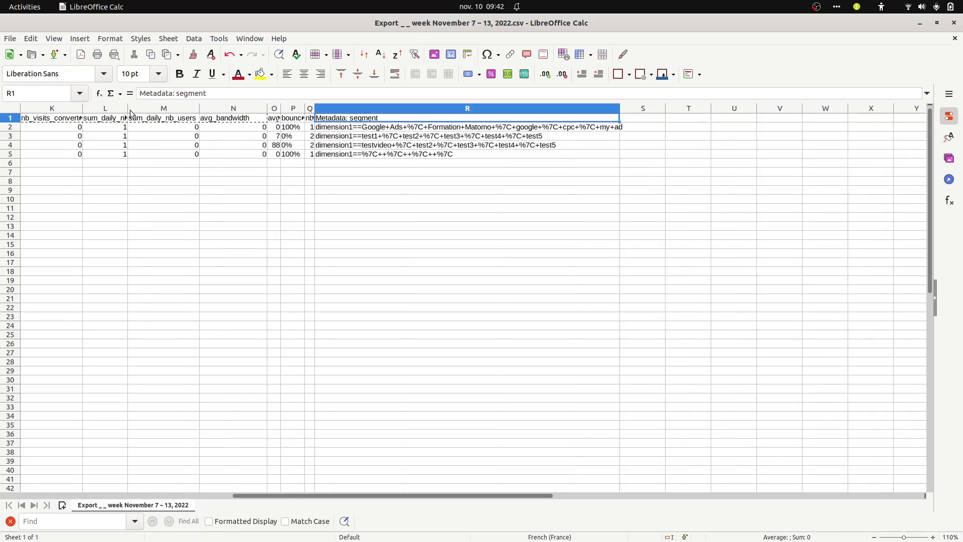
pyautogui.hotkey('ctrl', 'Left')
pyautogui.click(42, 137)
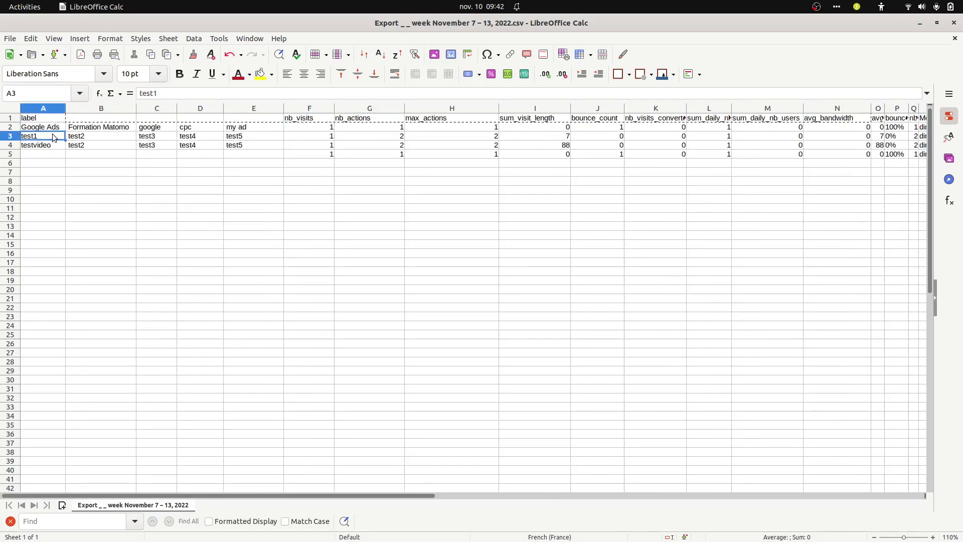
pyautogui.click(72, 119)
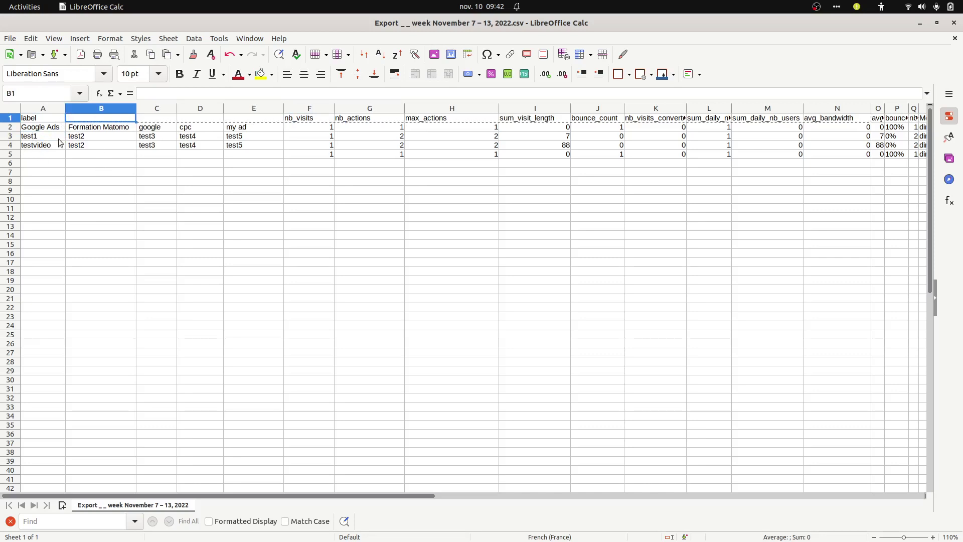